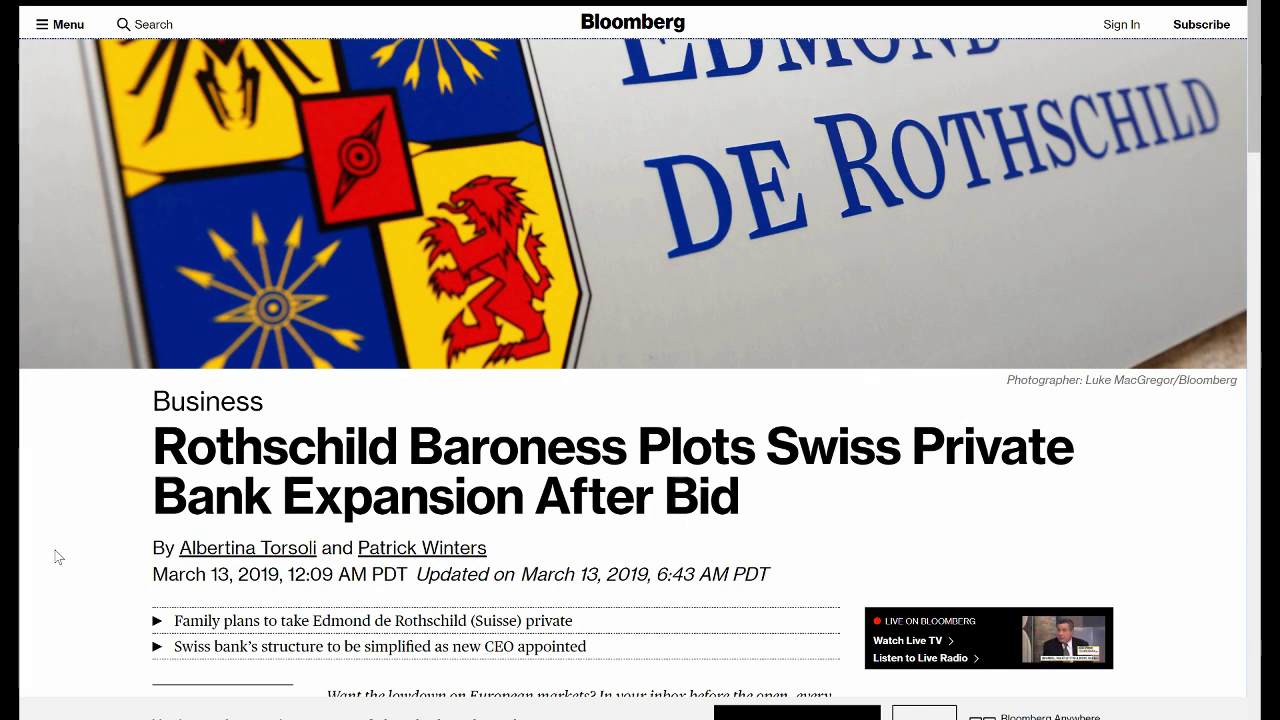
{"action": "scroll", "coordinate": [57, 557], "scroll_direction": "down", "scroll_amount": 3}
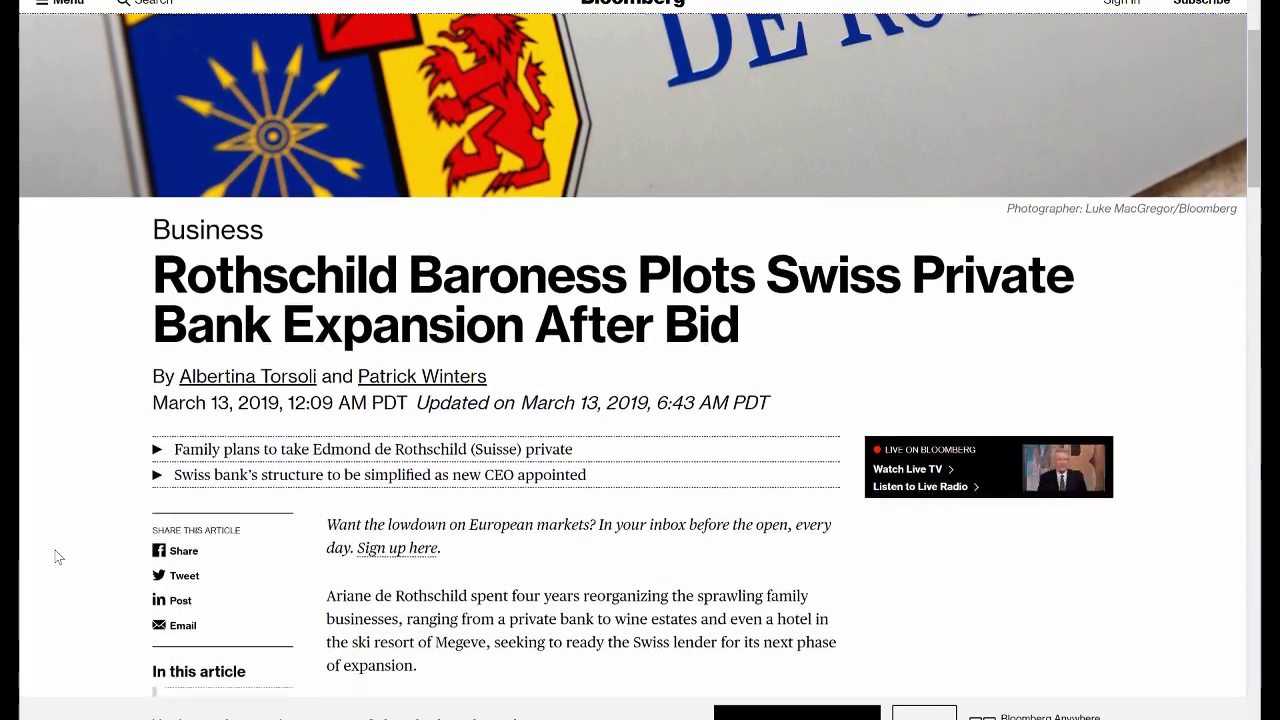
{"action": "scroll", "coordinate": [57, 557], "scroll_direction": "down", "scroll_amount": 1}
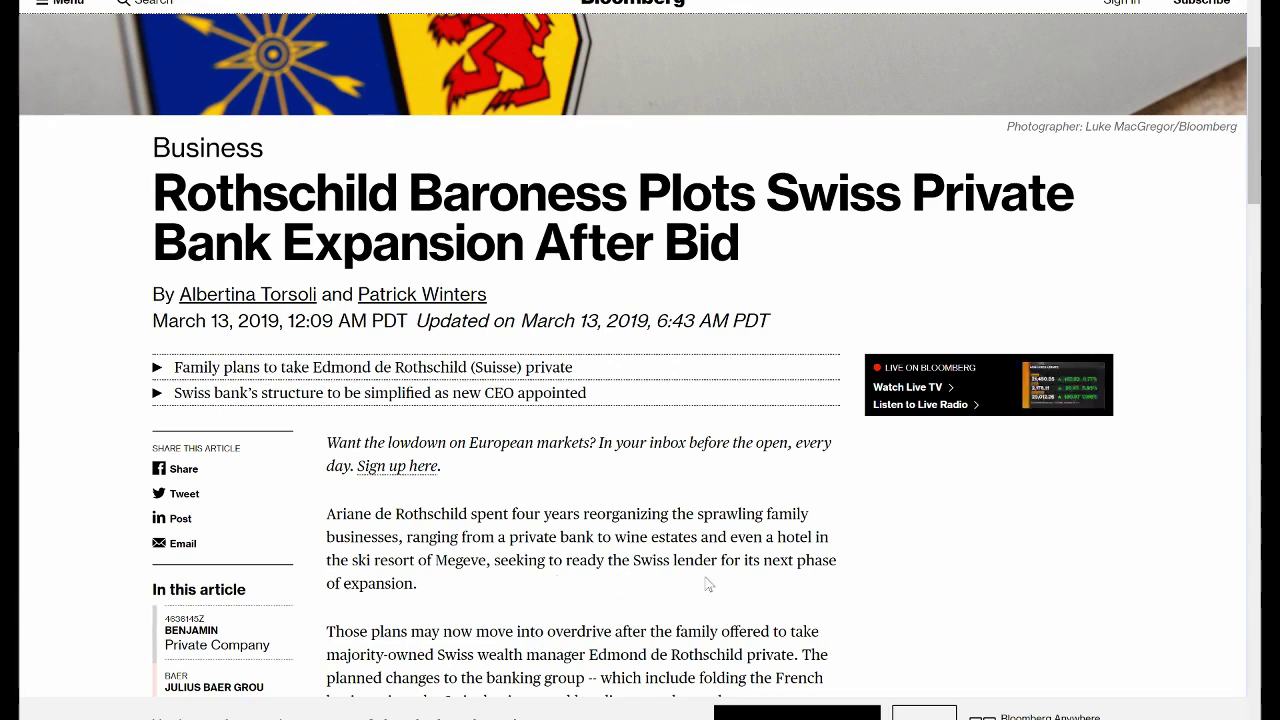
{"action": "scroll", "coordinate": [706, 584], "scroll_direction": "down", "scroll_amount": 4}
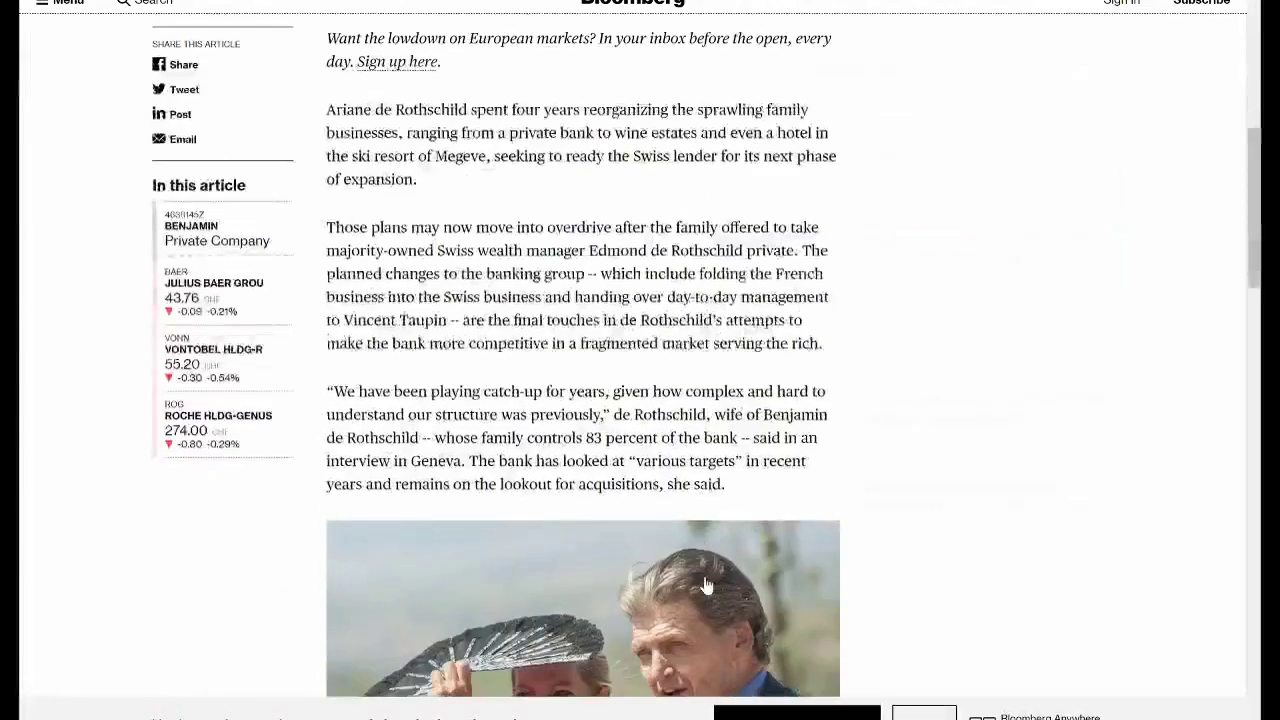
{"action": "scroll", "coordinate": [706, 584], "scroll_direction": "up", "scroll_amount": 2}
{"action": "scroll", "coordinate": [706, 582], "scroll_direction": "up", "scroll_amount": 1}
{"action": "scroll", "coordinate": [706, 580], "scroll_direction": "up", "scroll_amount": 2}
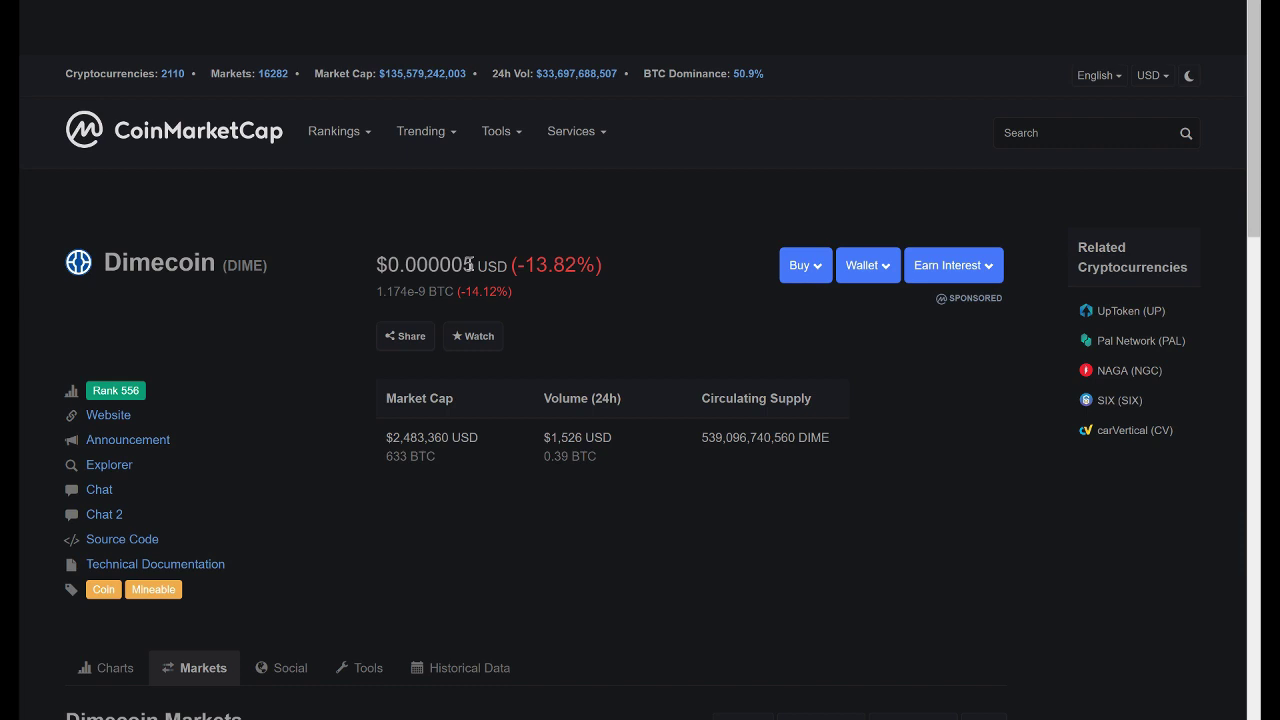
Step: Scroll Dimecoin's CoinMarketCap page down to the markets table, where DIME/DOGE ranks first
{"action": "scroll", "coordinate": [470, 264], "scroll_direction": "down", "scroll_amount": 3}
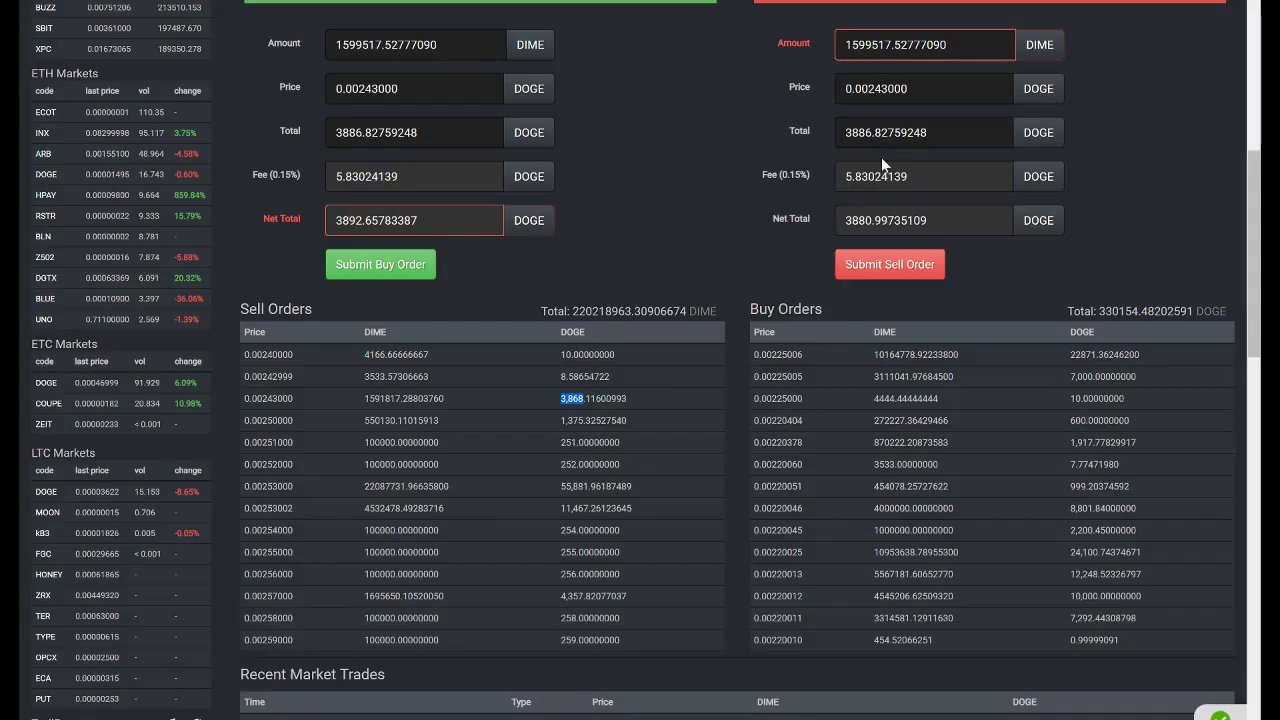
Step: Scroll back up through the DIME/DOGE chart and order books
{"action": "scroll", "coordinate": [881, 157], "scroll_direction": "up", "scroll_amount": 2}
{"action": "scroll", "coordinate": [881, 157], "scroll_direction": "up", "scroll_amount": 1}
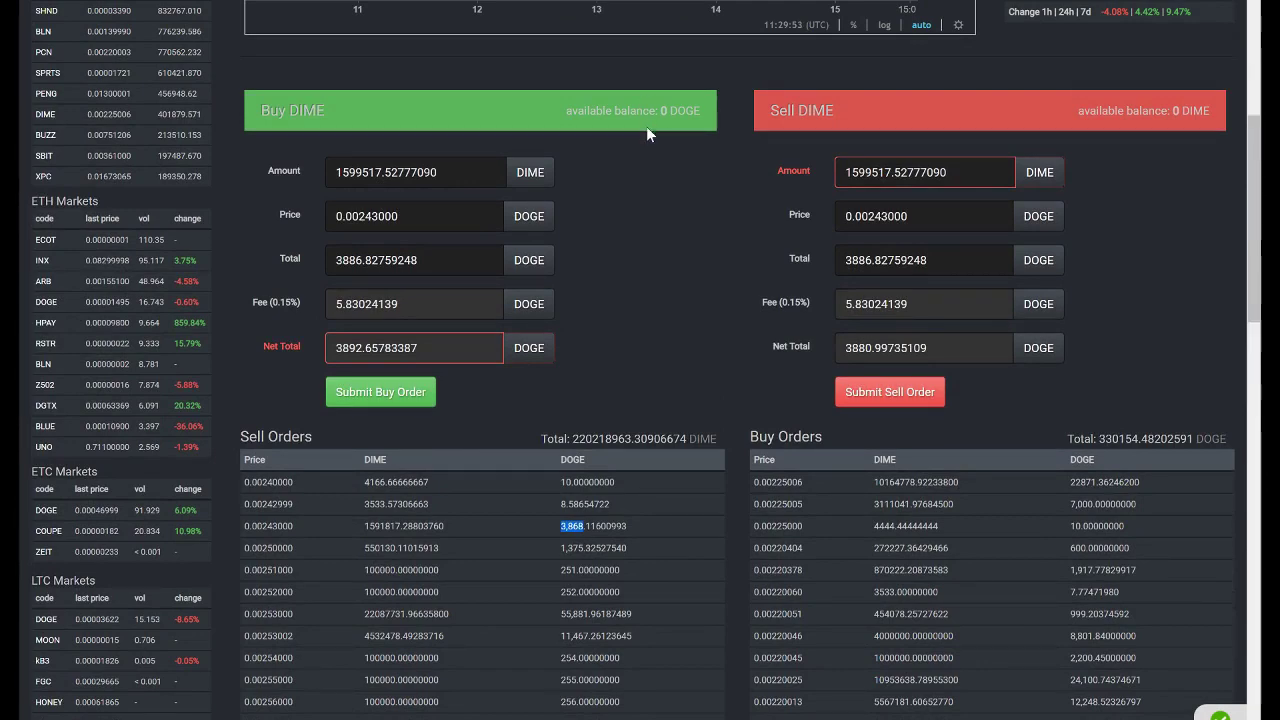
{"action": "scroll", "coordinate": [646, 126], "scroll_direction": "up", "scroll_amount": 1}
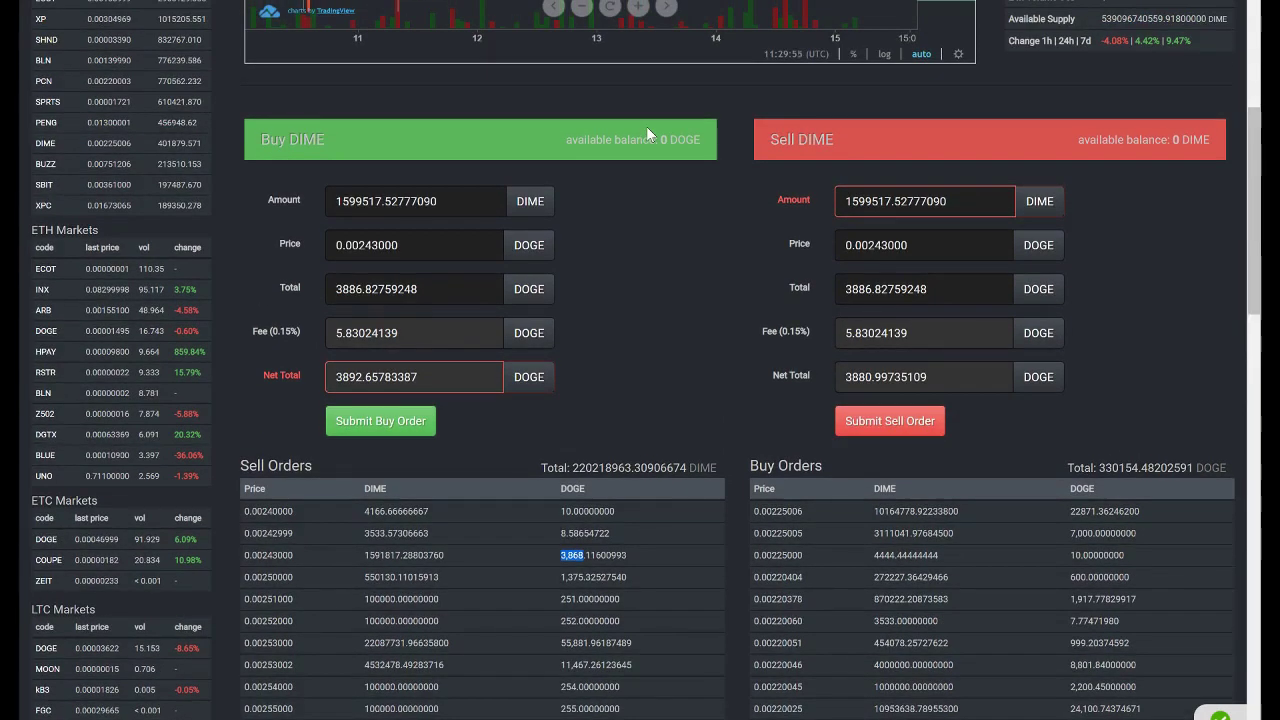
{"action": "scroll", "coordinate": [594, 352], "scroll_direction": "up", "scroll_amount": 3}
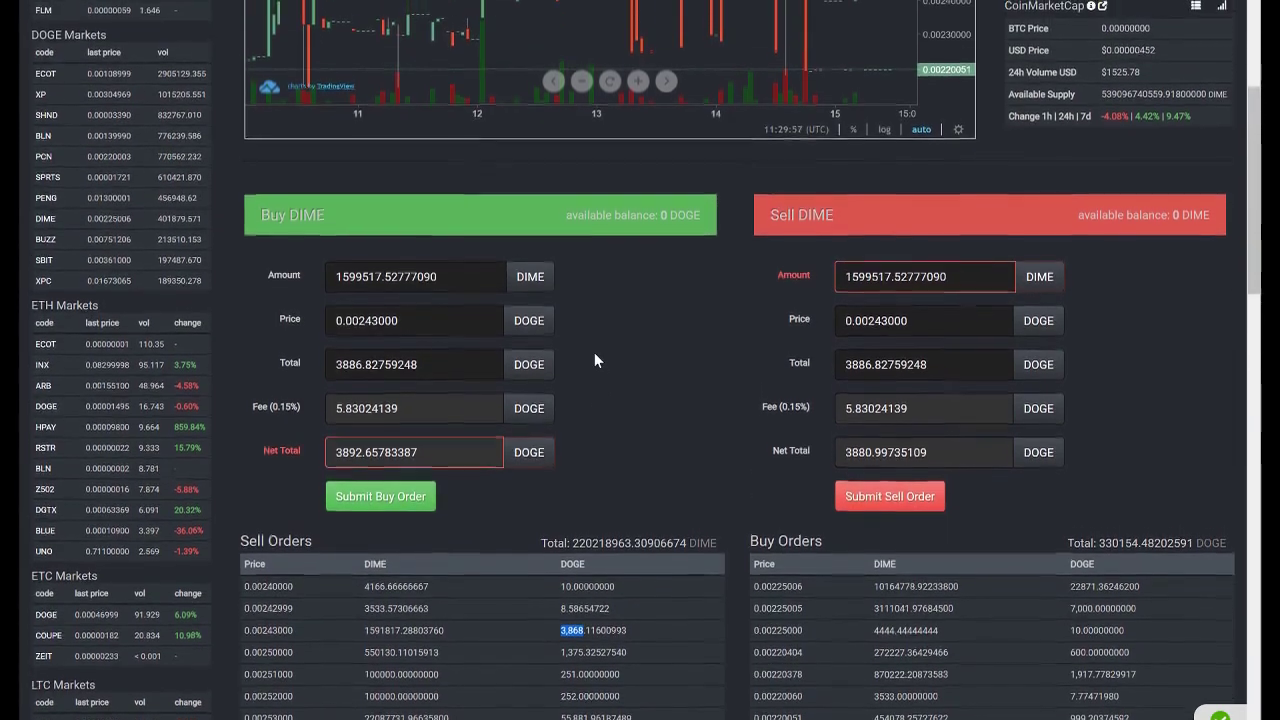
{"action": "scroll", "coordinate": [594, 360], "scroll_direction": "up", "scroll_amount": 1}
{"action": "scroll", "coordinate": [594, 360], "scroll_direction": "up", "scroll_amount": 1}
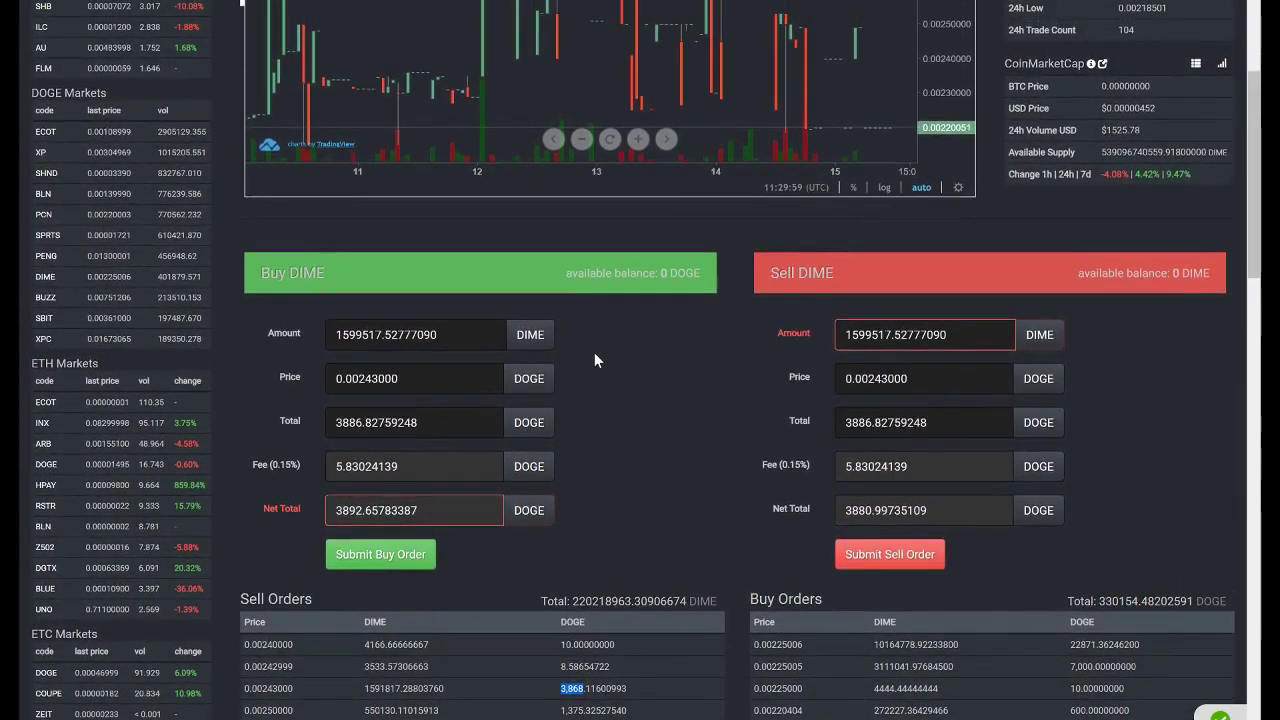
{"action": "scroll", "coordinate": [594, 353], "scroll_direction": "up", "scroll_amount": 2}
{"action": "scroll", "coordinate": [594, 353], "scroll_direction": "up", "scroll_amount": 1}
{"action": "scroll", "coordinate": [594, 358], "scroll_direction": "up", "scroll_amount": 5}
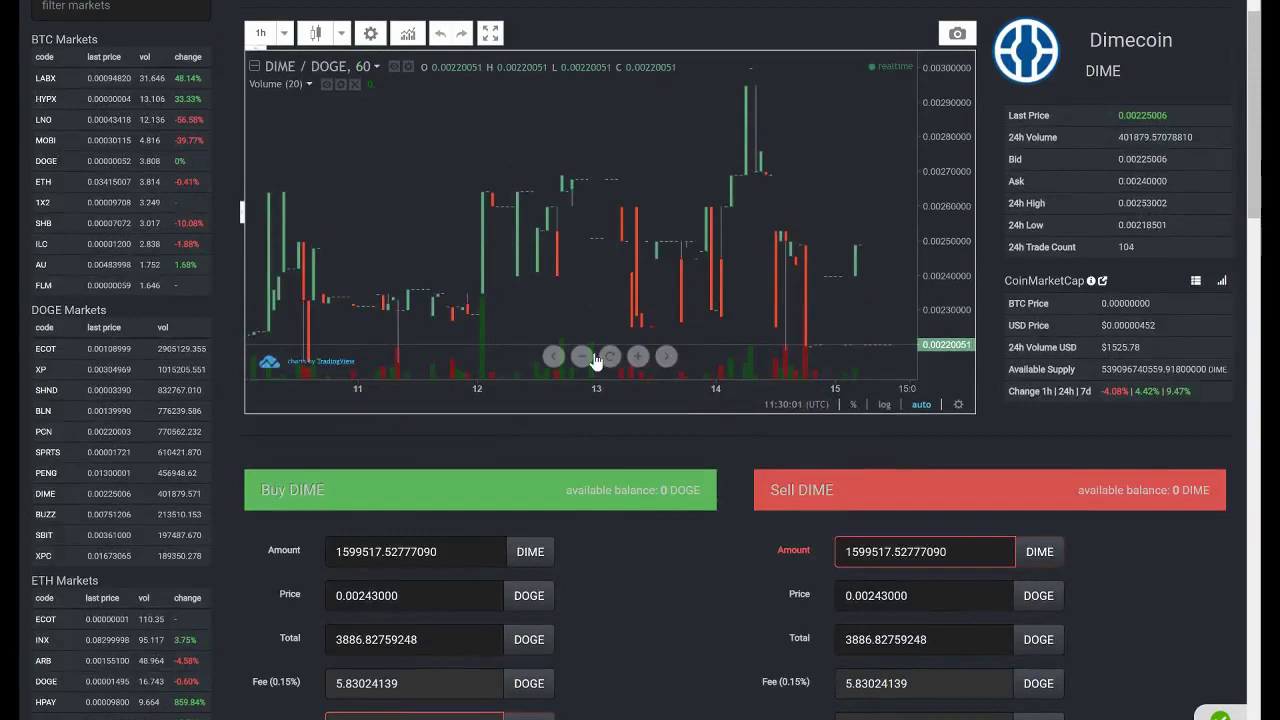
{"action": "scroll", "coordinate": [590, 358], "scroll_direction": "up", "scroll_amount": 1}
{"action": "scroll", "coordinate": [568, 240], "scroll_direction": "up", "scroll_amount": 1}
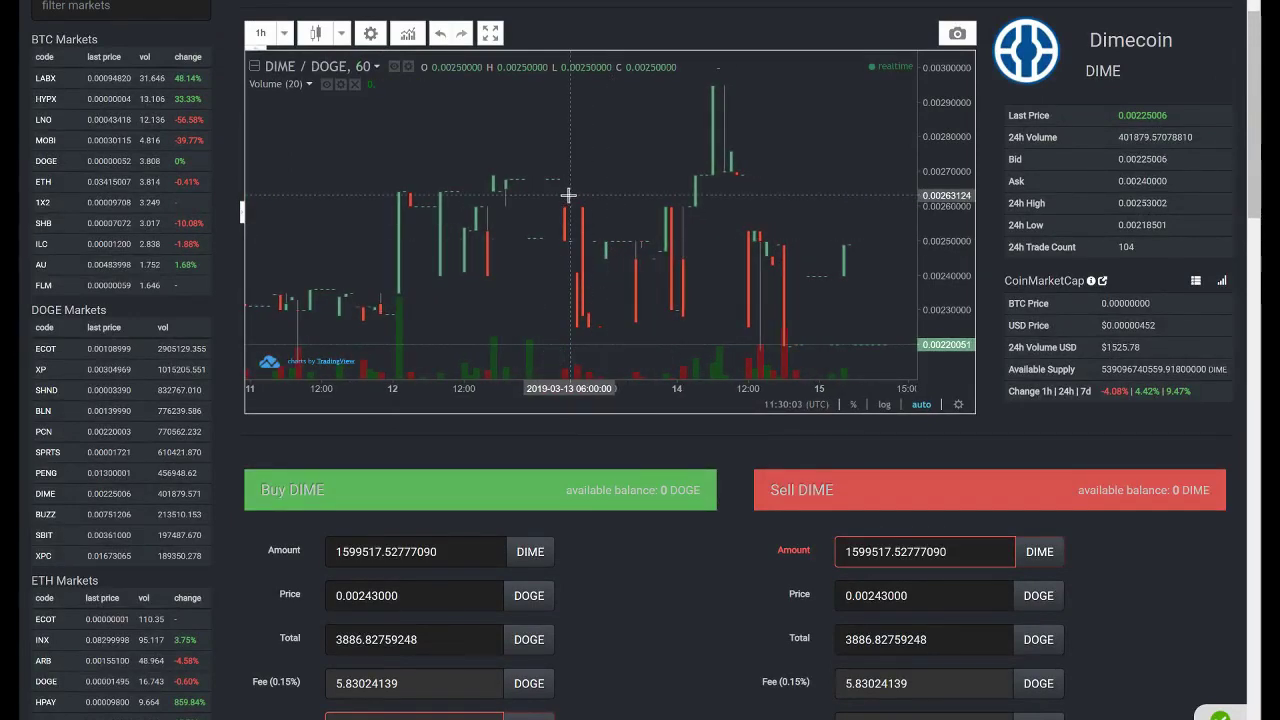
{"action": "scroll", "coordinate": [568, 195], "scroll_direction": "up", "scroll_amount": 1}
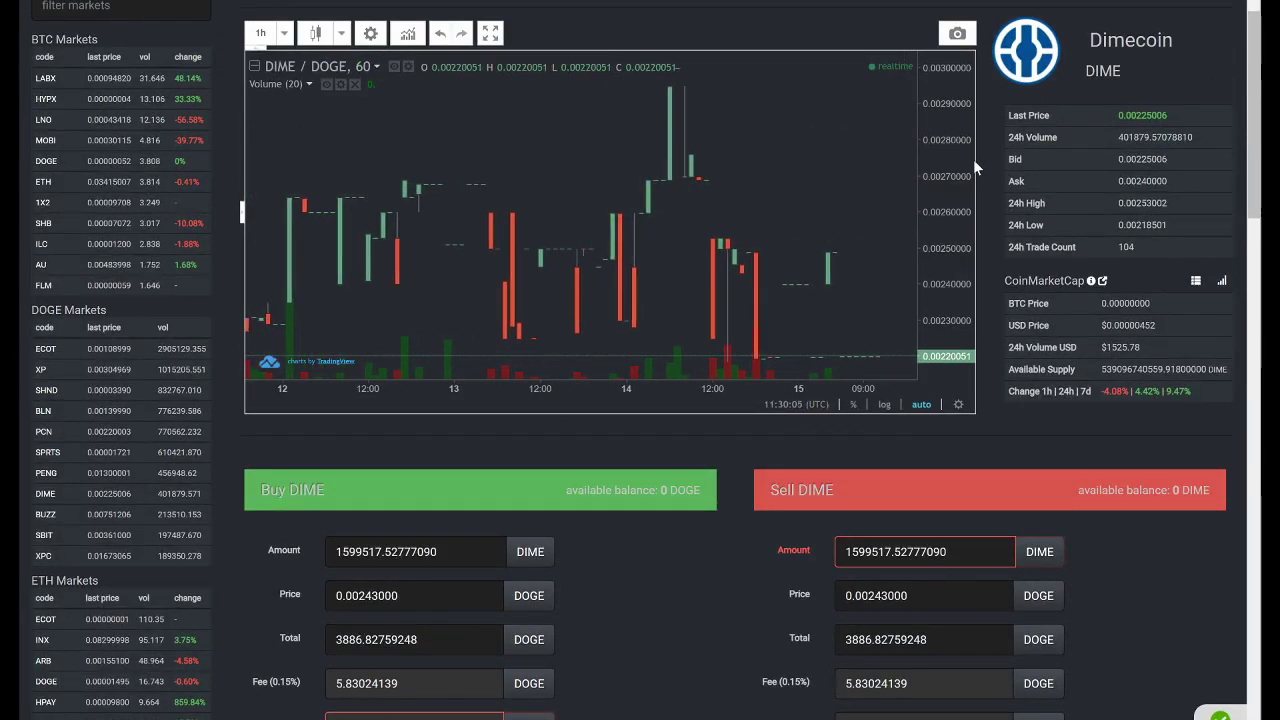
{"action": "scroll", "coordinate": [973, 159], "scroll_direction": "up", "scroll_amount": 1}
Step: Leave DIME/DOGE for the Active Markets table of all trading pairs
{"action": "scroll", "coordinate": [1116, 175], "scroll_direction": "up", "scroll_amount": 1}
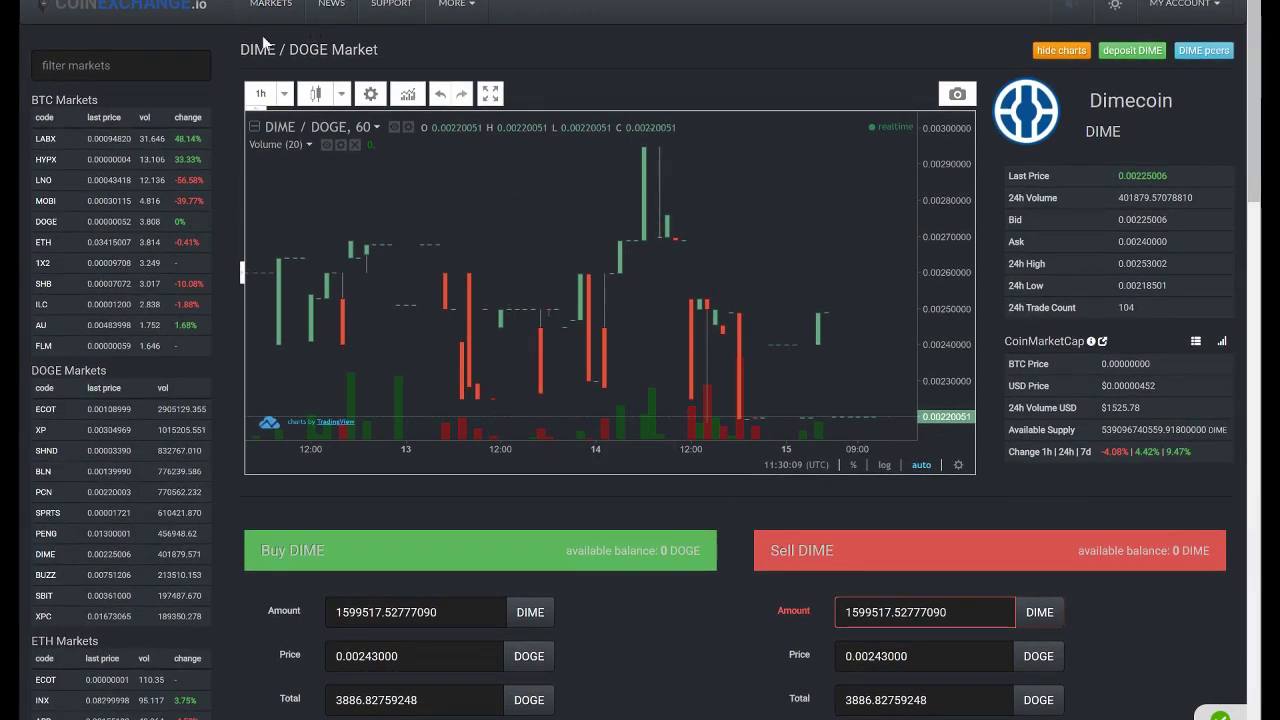
{"action": "left_click", "coordinate": [157, 63]}
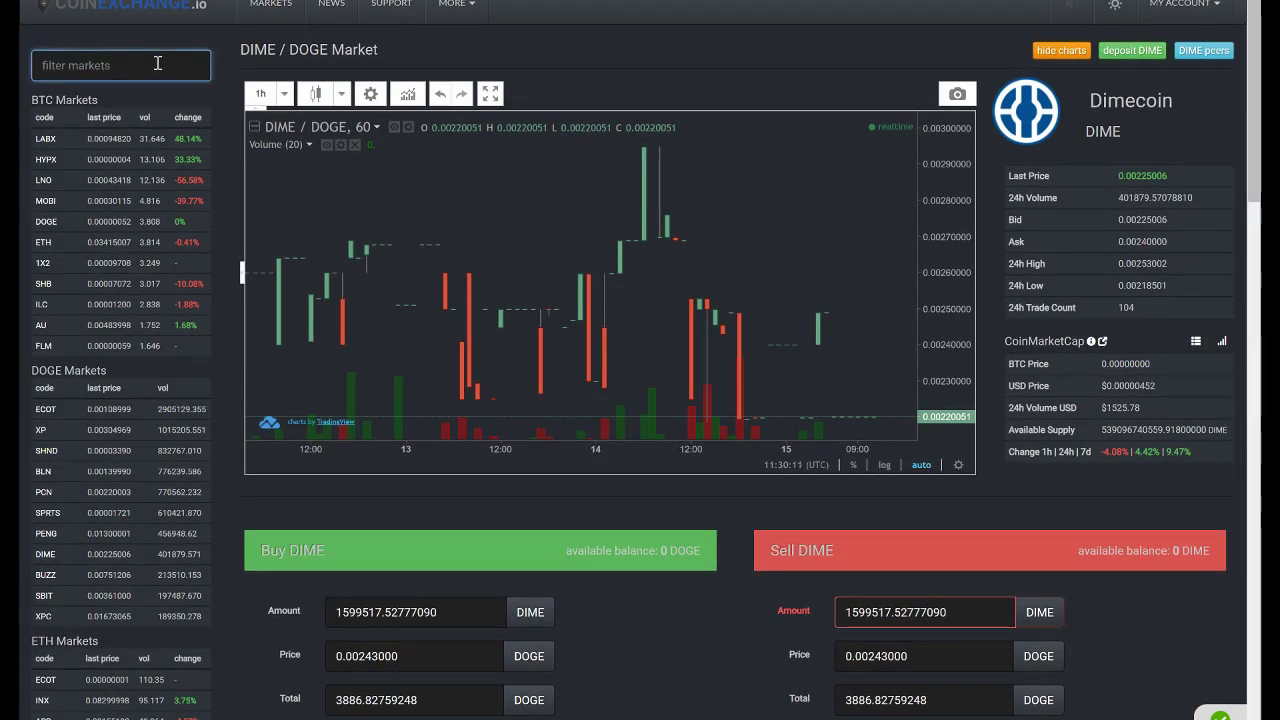
{"action": "left_click", "coordinate": [270, 5]}
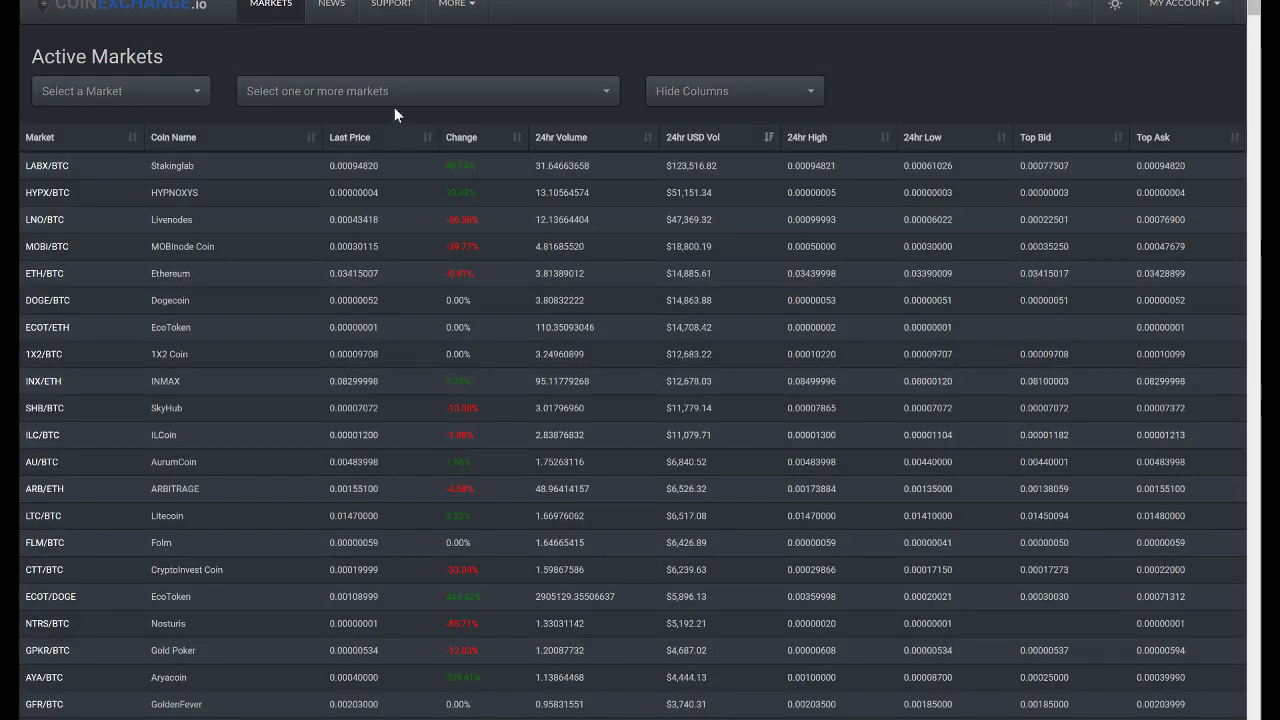
Step: Search 'dime' in the market selector and open the DIME/BTC market page
{"action": "left_click", "coordinate": [300, 88]}
{"action": "left_click", "coordinate": [300, 90]}
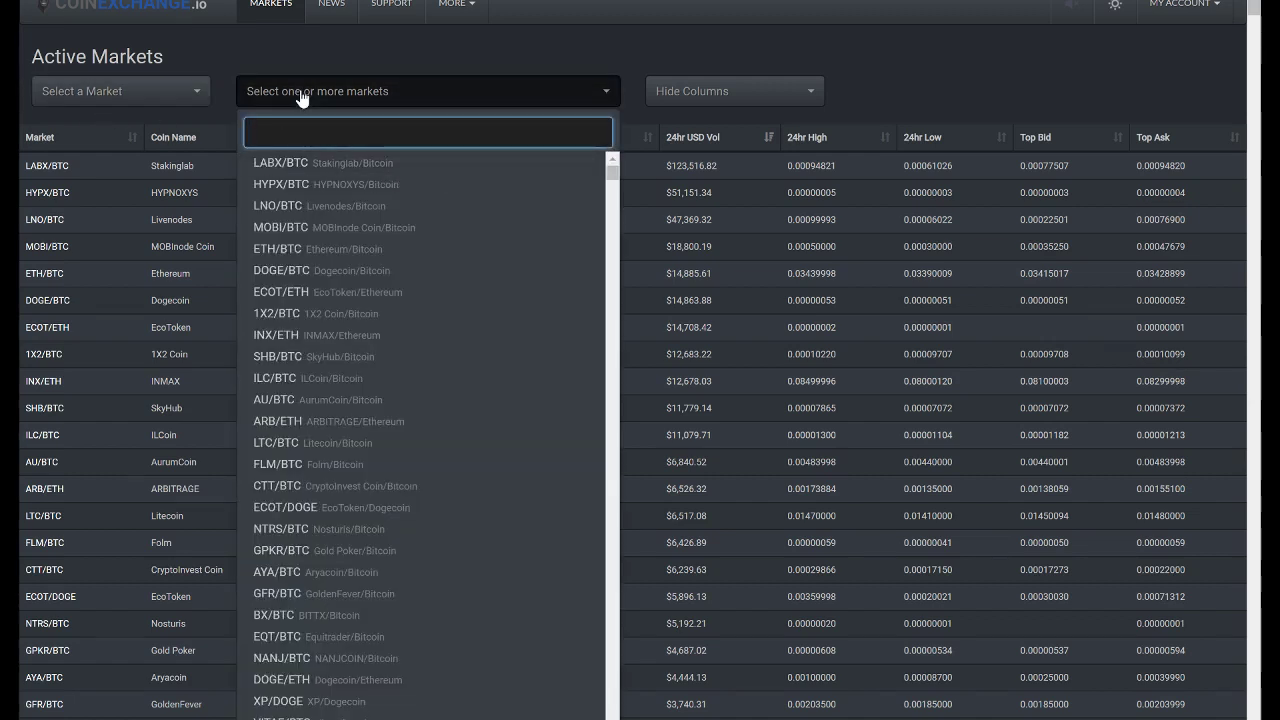
{"action": "type", "text": "btc"}
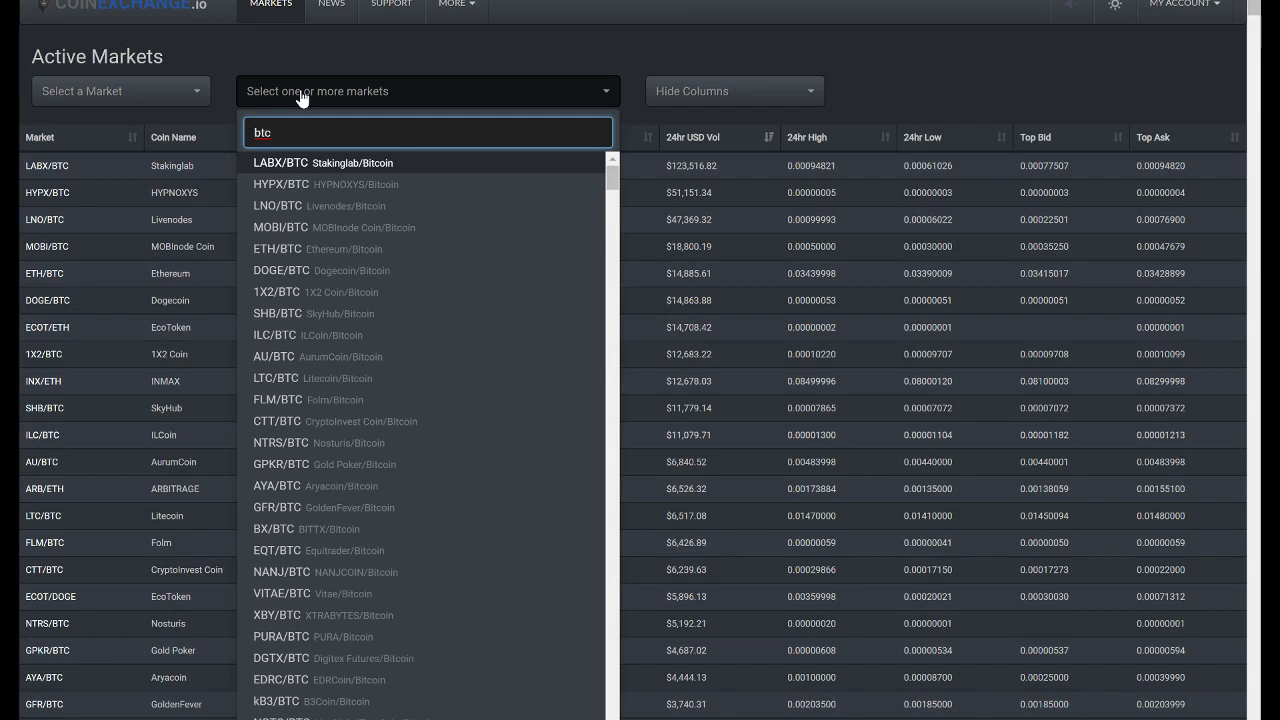
{"action": "key", "text": "BackSpace"}
{"action": "key", "text": "BackSpace"}
{"action": "key", "text": "BackSpace"}
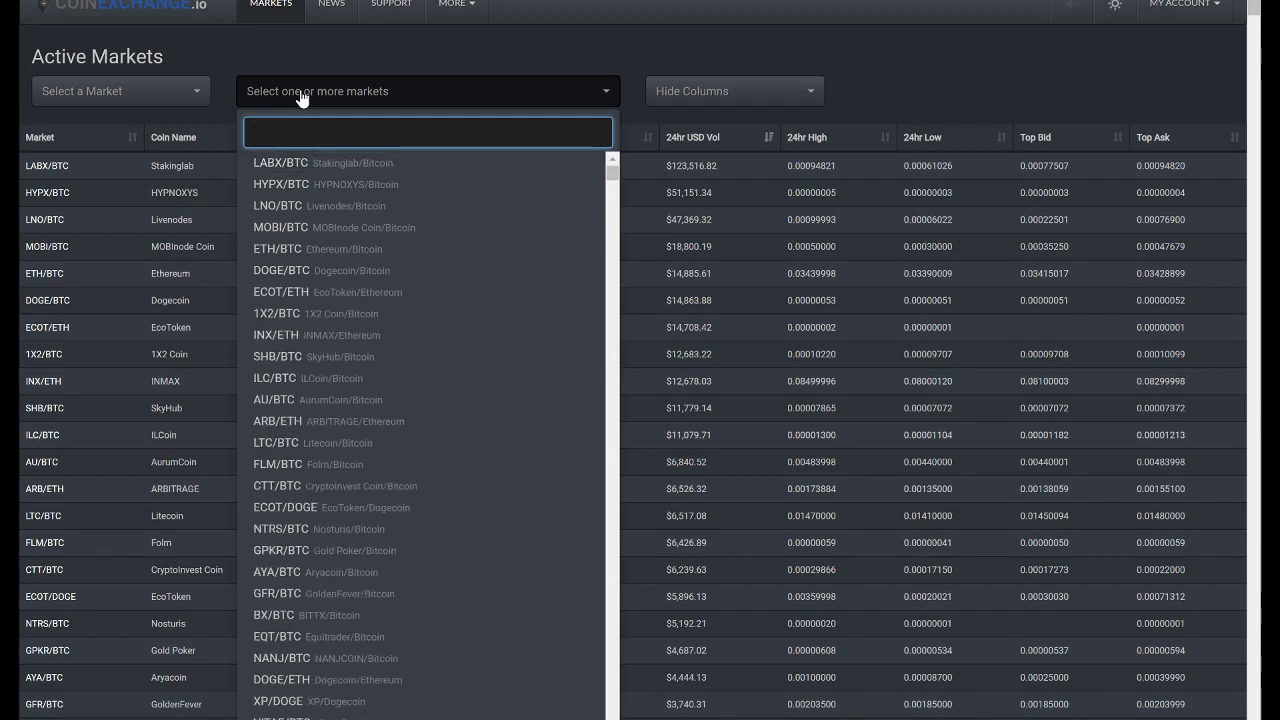
{"action": "type", "text": "dime"}
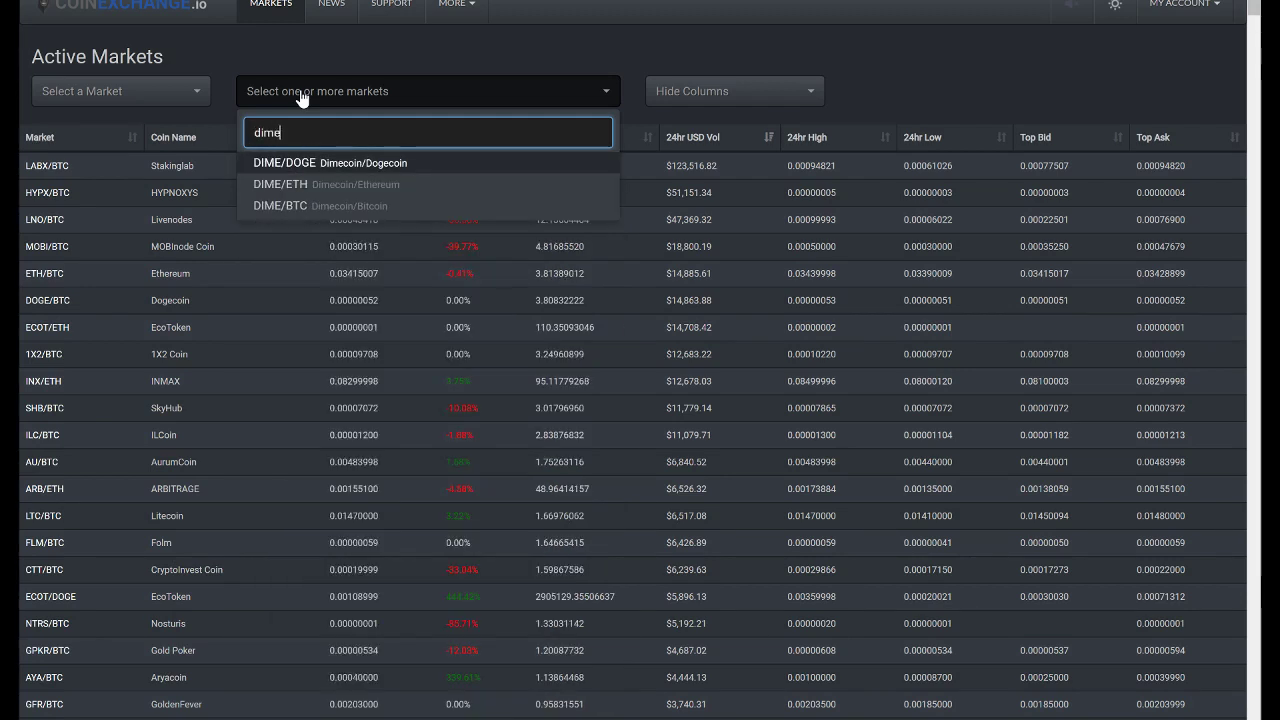
{"action": "left_click", "coordinate": [296, 212]}
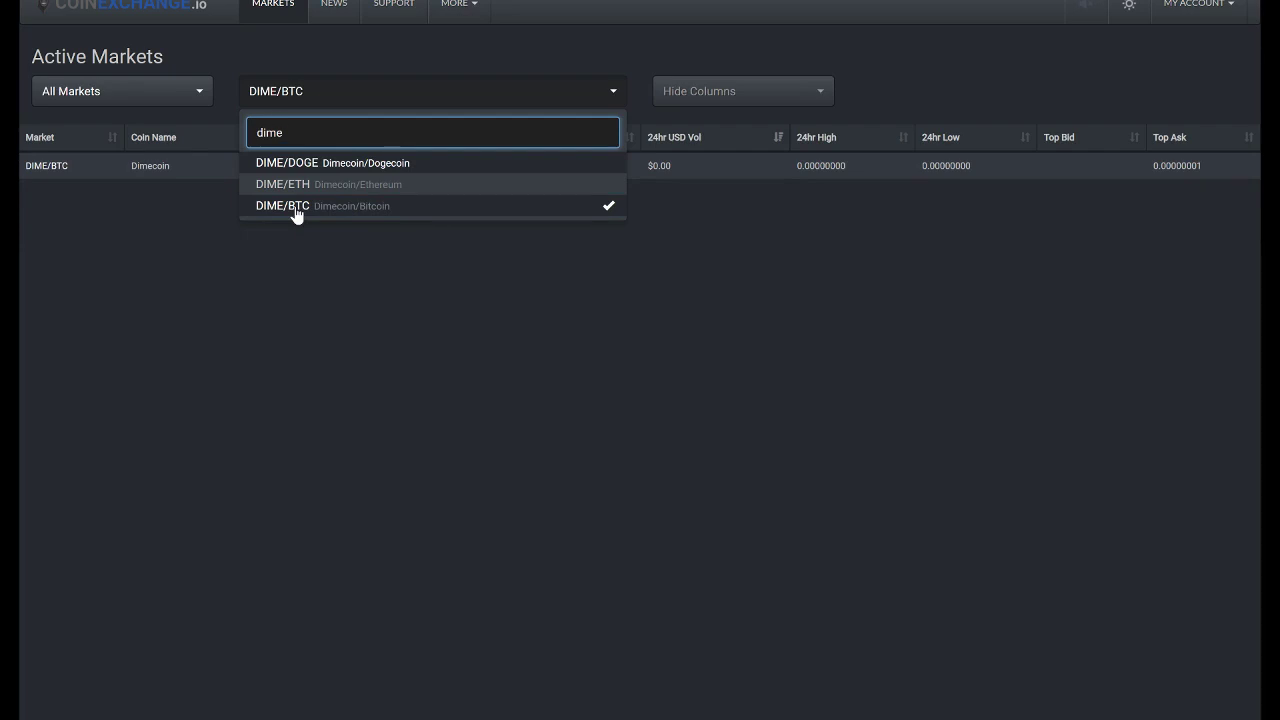
{"action": "left_click", "coordinate": [50, 172]}
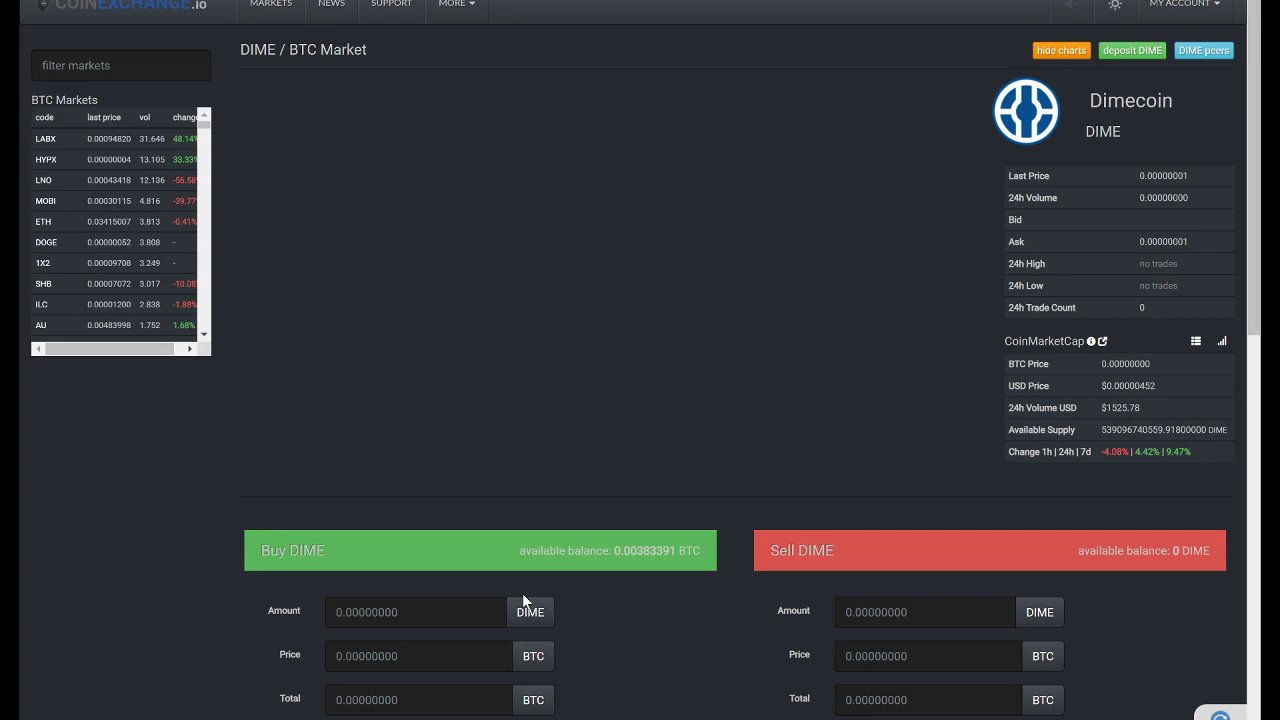
Step: Scroll to the Buy DIME form and select its 0.00000001 BTC price
{"action": "scroll", "coordinate": [526, 554], "scroll_direction": "down", "scroll_amount": 3}
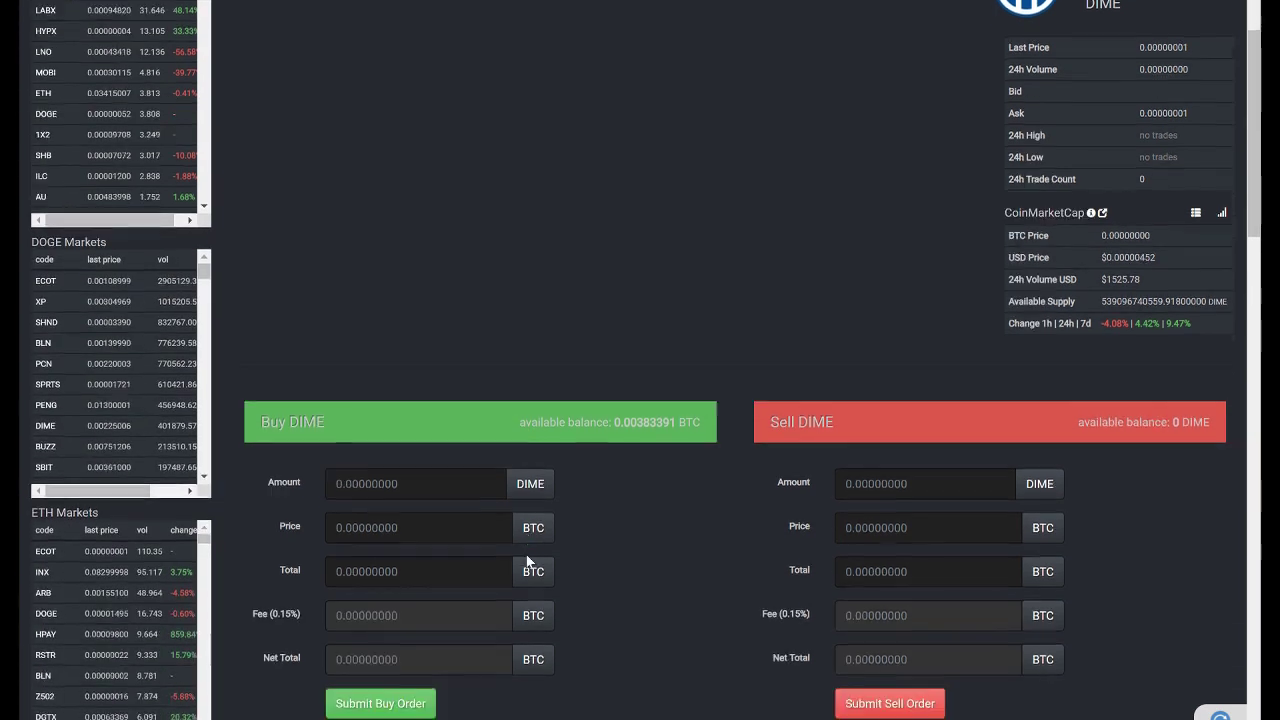
{"action": "scroll", "coordinate": [622, 575], "scroll_direction": "down", "scroll_amount": 1}
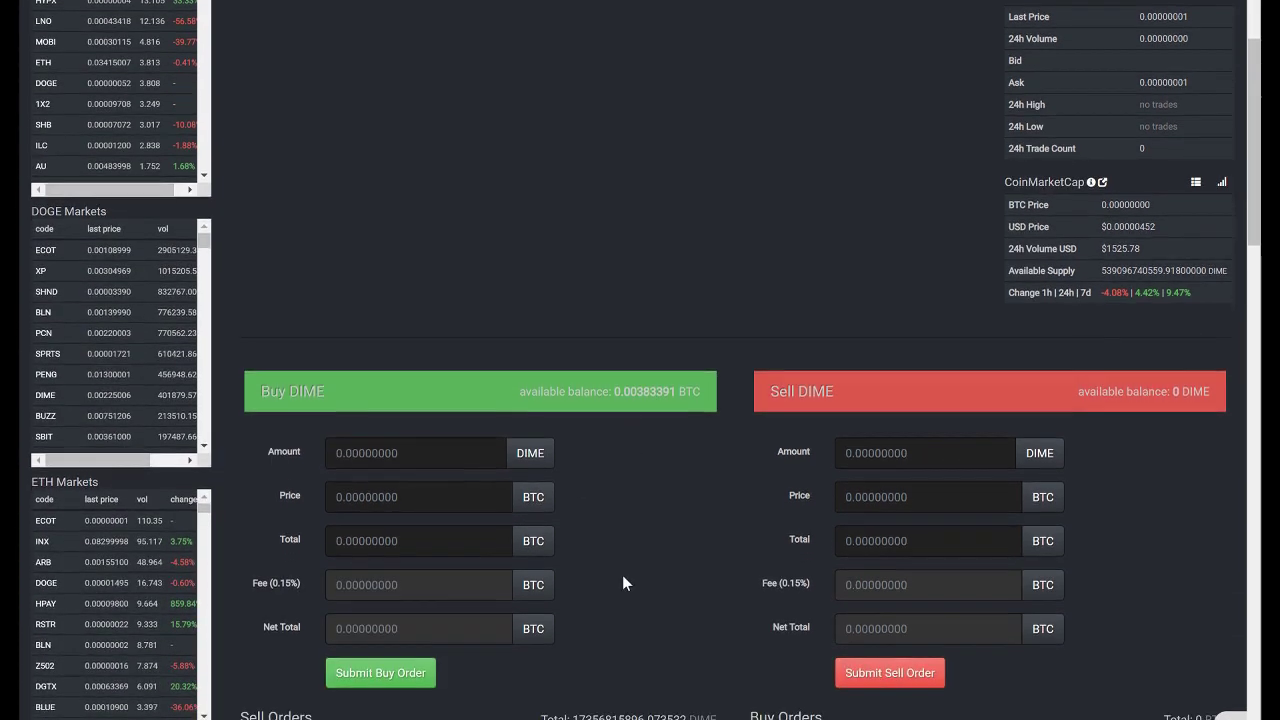
{"action": "scroll", "coordinate": [643, 510], "scroll_direction": "down", "scroll_amount": 4}
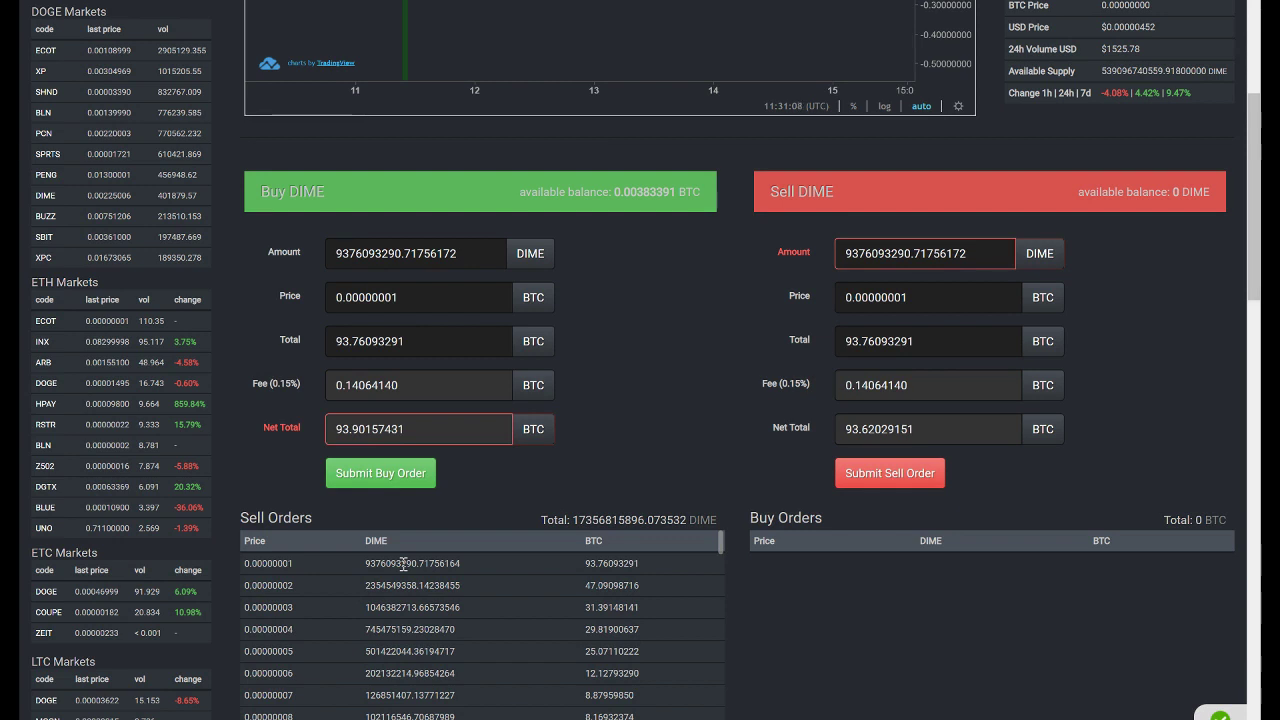
{"action": "left_click", "coordinate": [366, 297]}
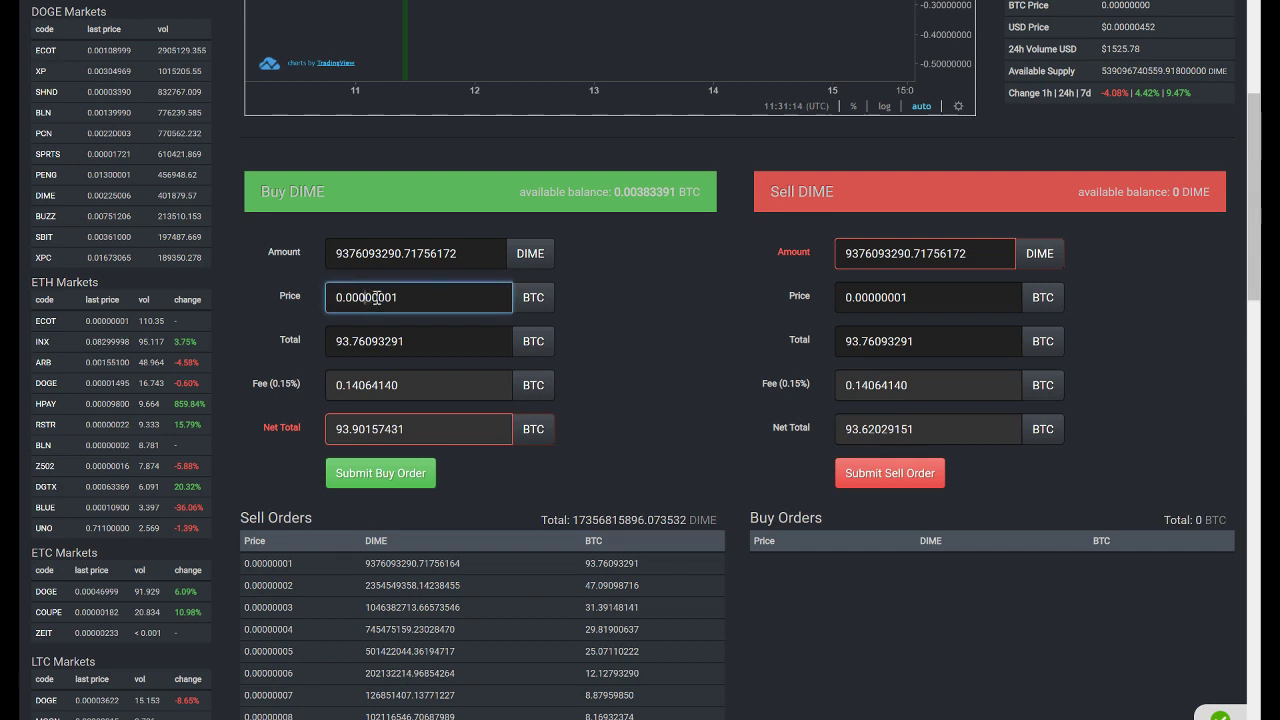
{"action": "double_click", "coordinate": [377, 297]}
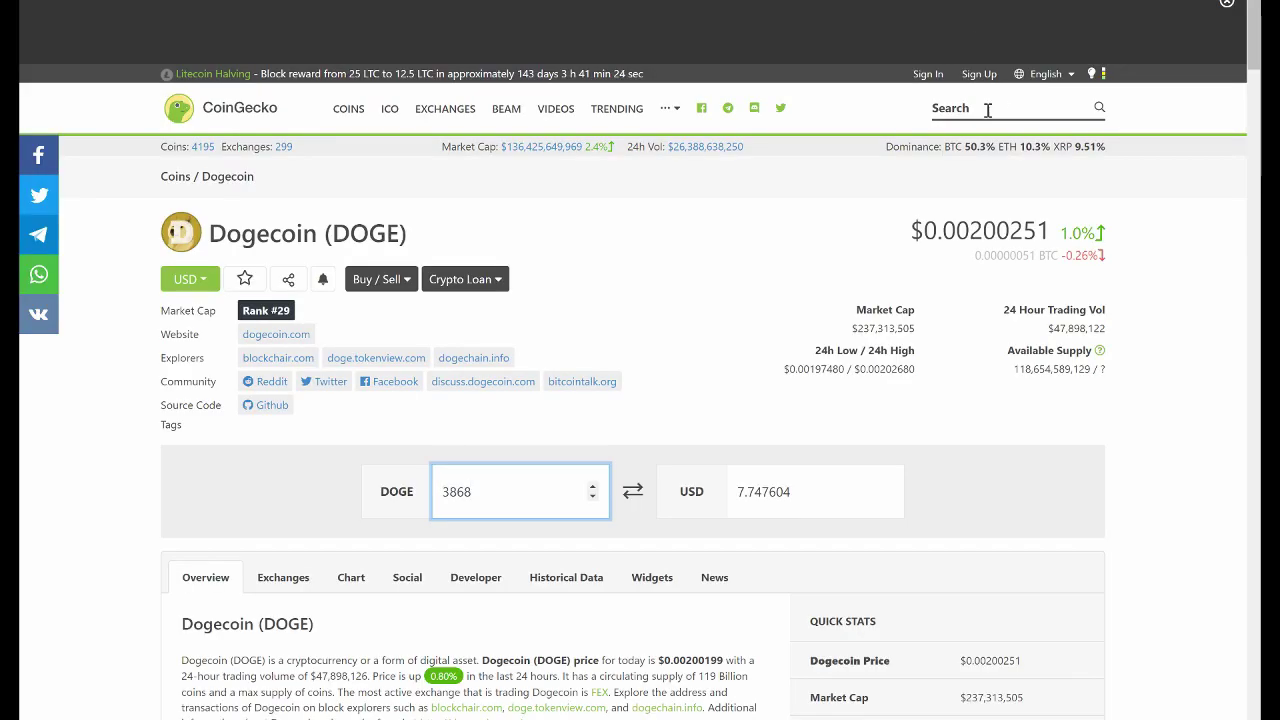
Step: On CoinGecko's Bitcoin page, convert 0.00000001 BTC to roughly $0.000039
{"action": "left_click", "coordinate": [983, 108]}
{"action": "type", "text": "btc"}
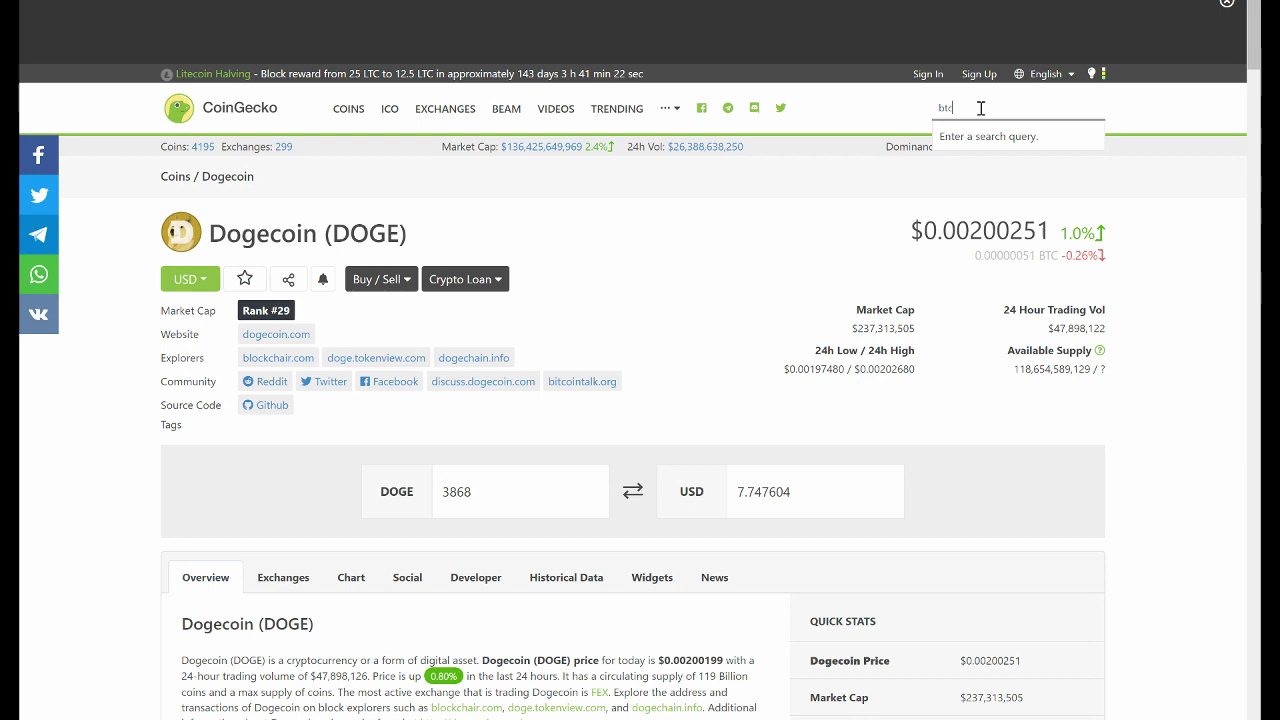
{"action": "left_click", "coordinate": [986, 160]}
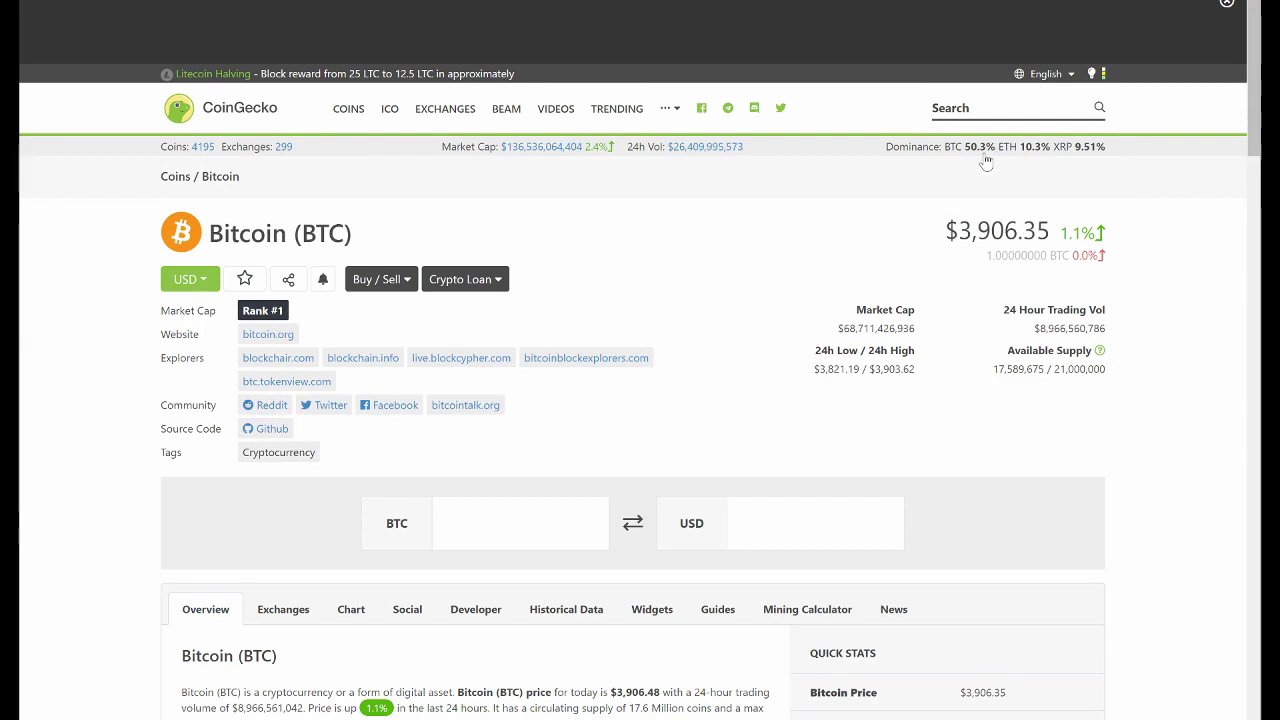
{"action": "left_click", "coordinate": [493, 523]}
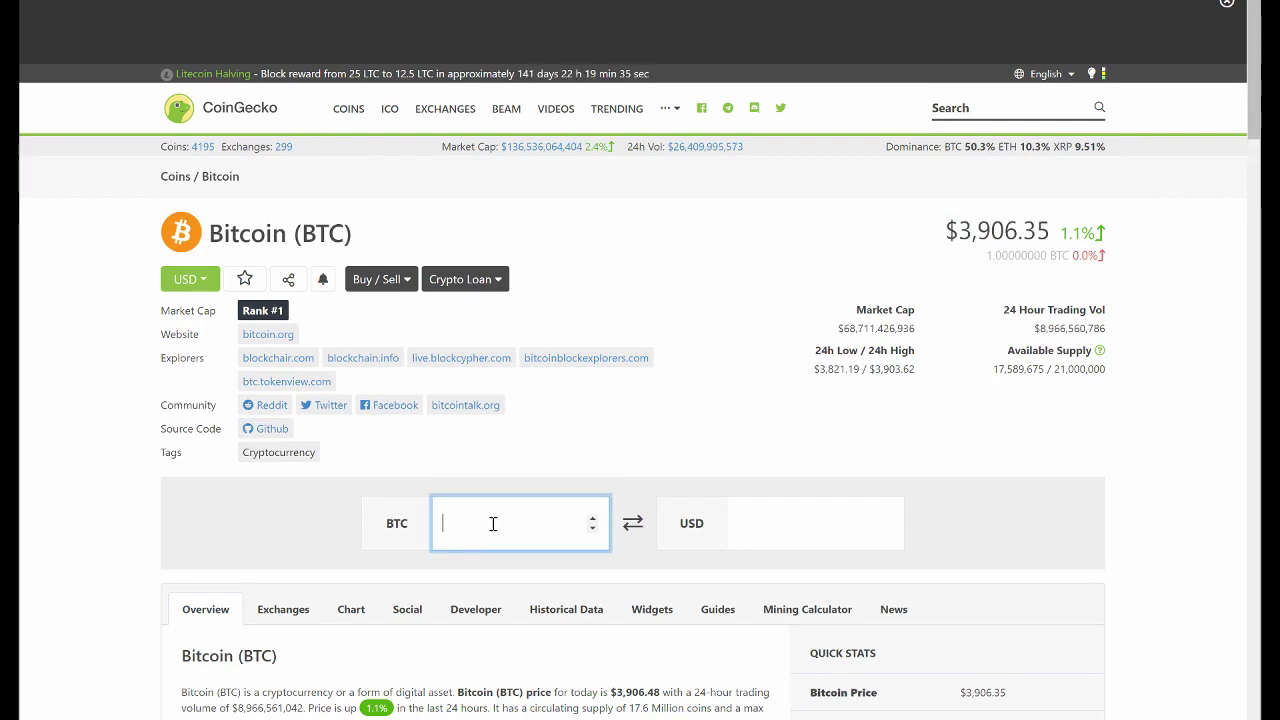
{"action": "type", "text": "0.00000001"}
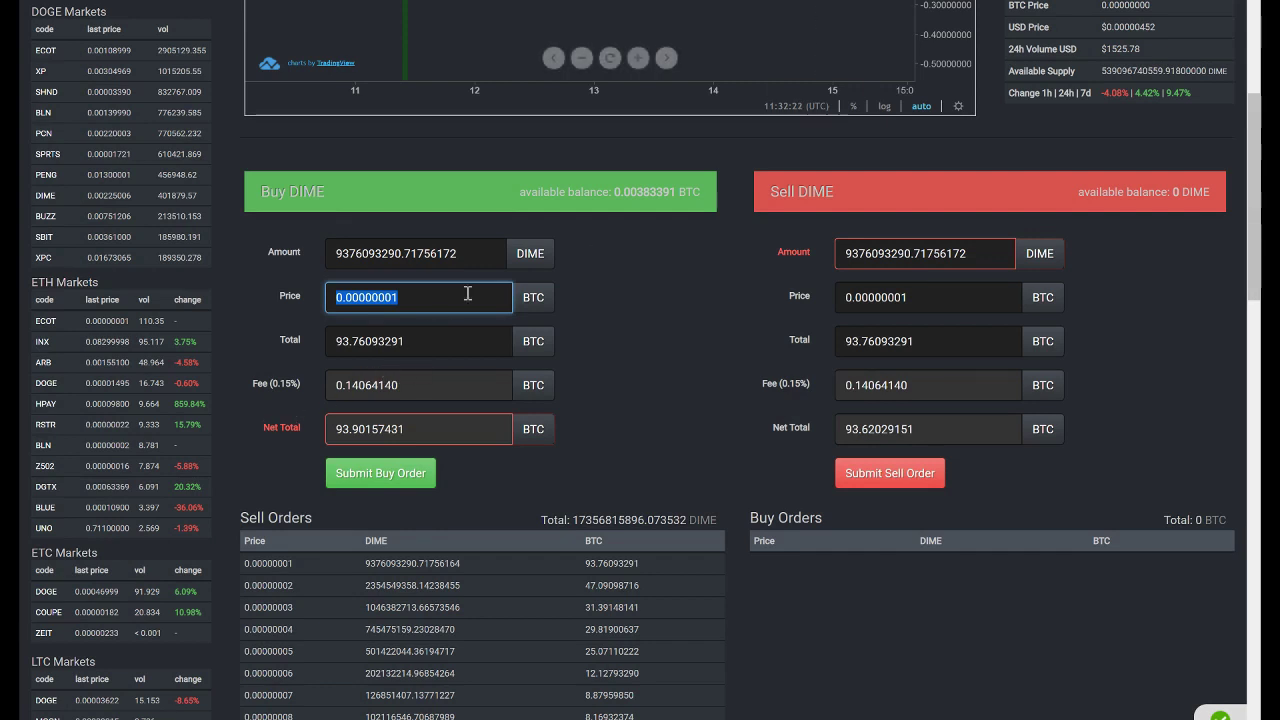
Step: Try filling the DIME buy price from the available BTC balance
{"action": "double_click", "coordinate": [627, 190]}
{"action": "key", "text": "ctrl+c"}
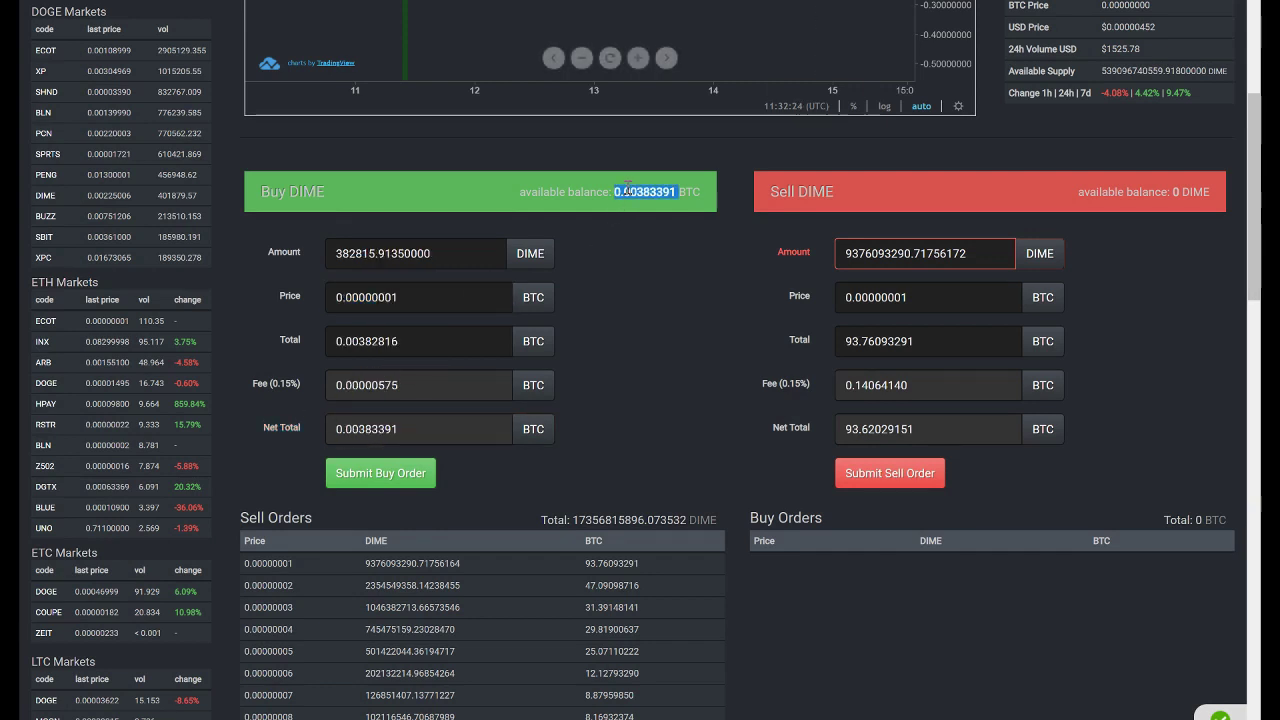
{"action": "left_click_drag", "start_coordinate": [432, 300], "coordinate": [282, 297]}
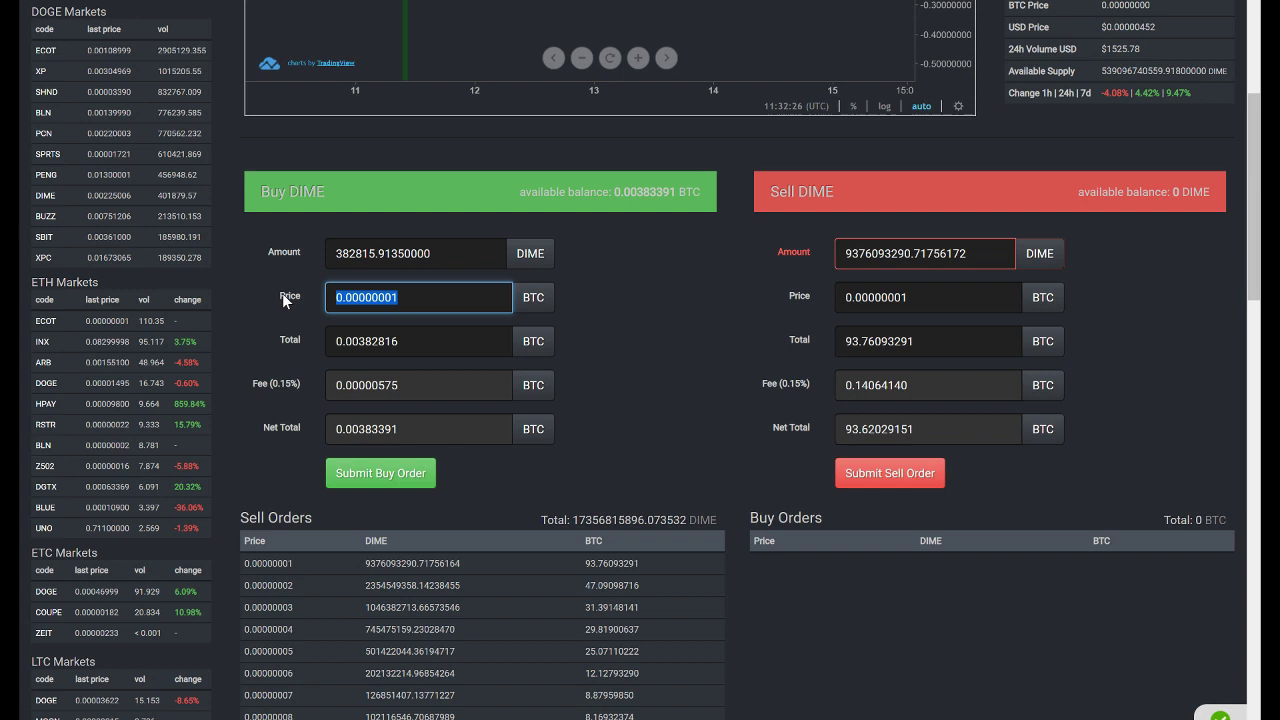
{"action": "key", "text": "ctrl+v"}
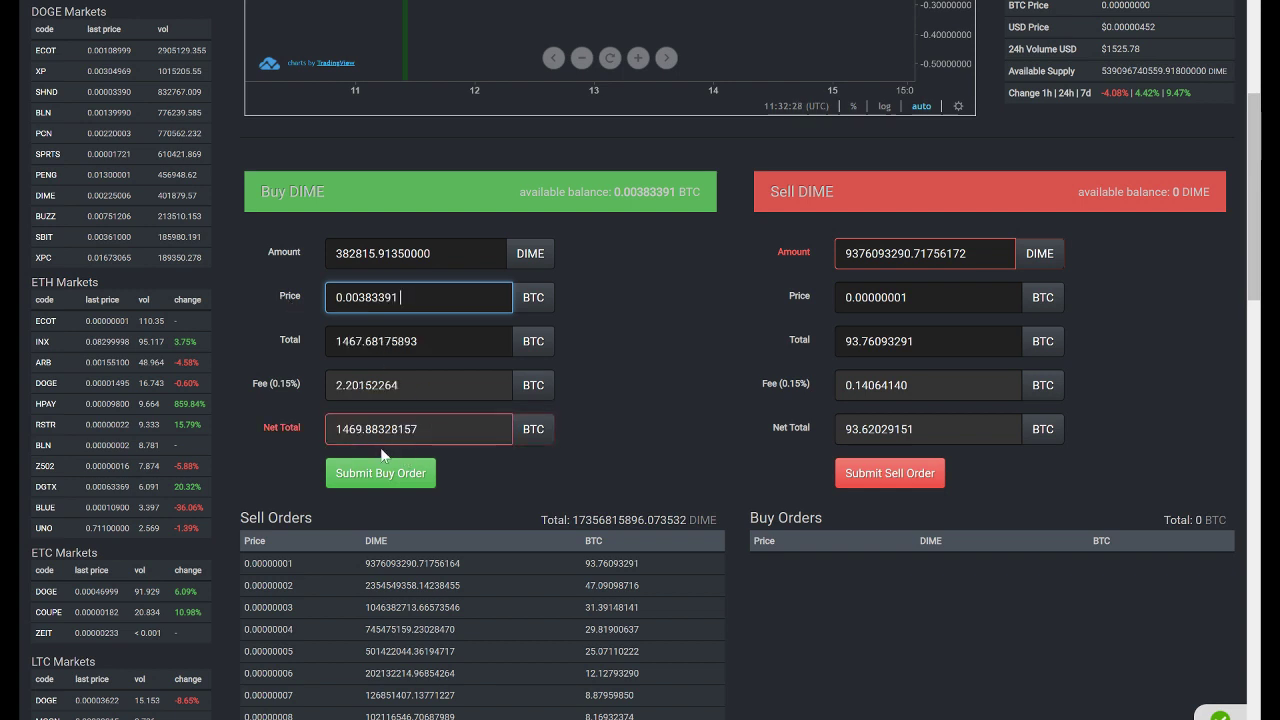
{"action": "left_click", "coordinate": [458, 344]}
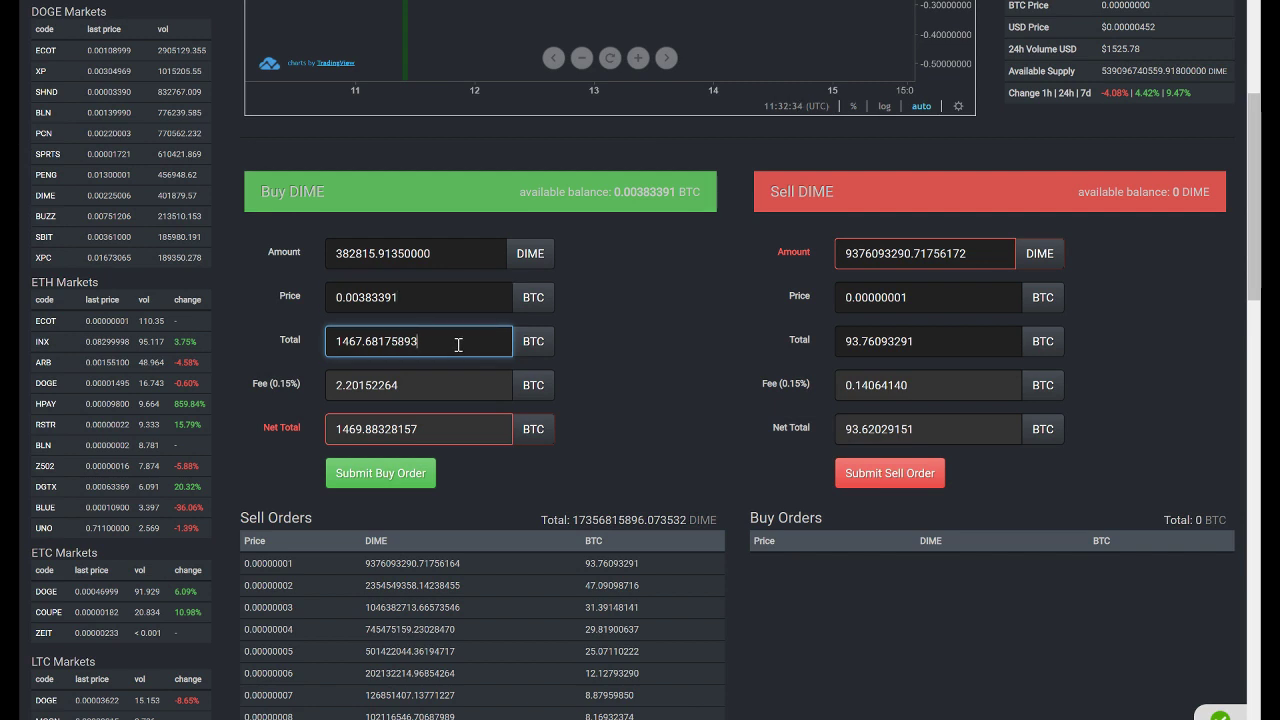
{"action": "double_click", "coordinate": [428, 298]}
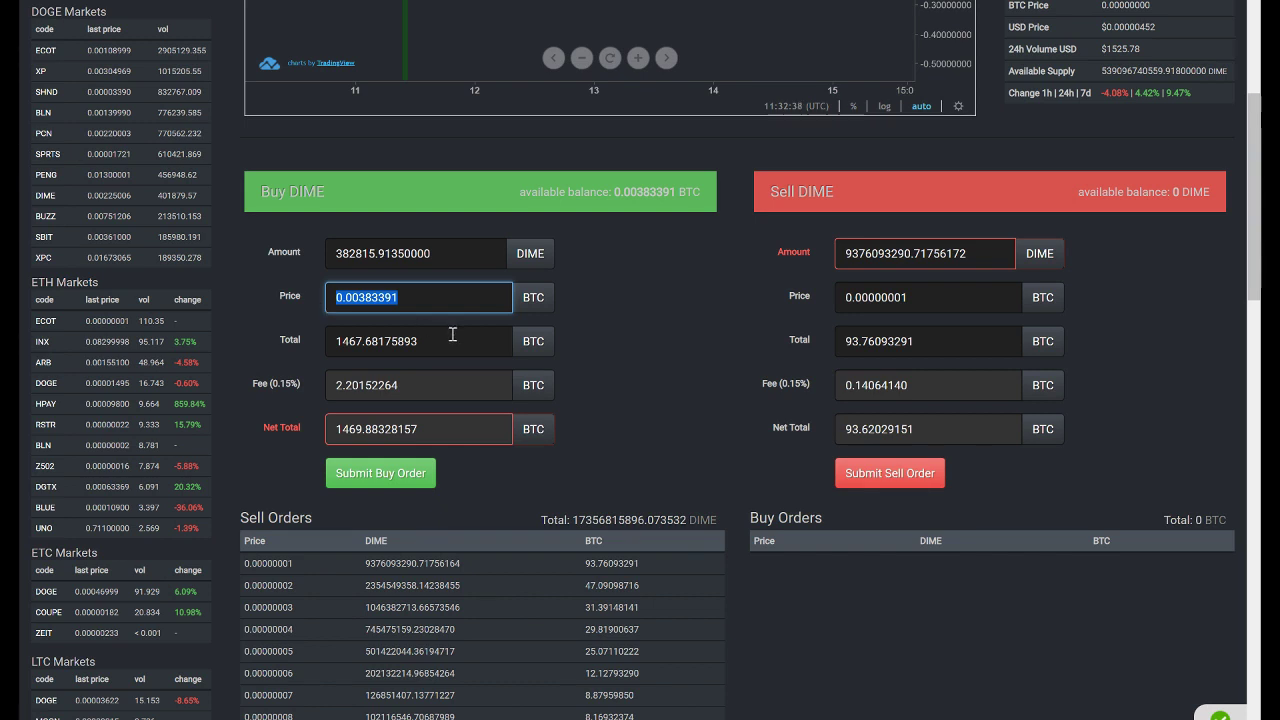
Step: Fill the DIME buy from the top sell order with a 0.00383391 BTC total, giving 383391 DIME
{"action": "left_click", "coordinate": [404, 563]}
{"action": "double_click", "coordinate": [404, 563]}
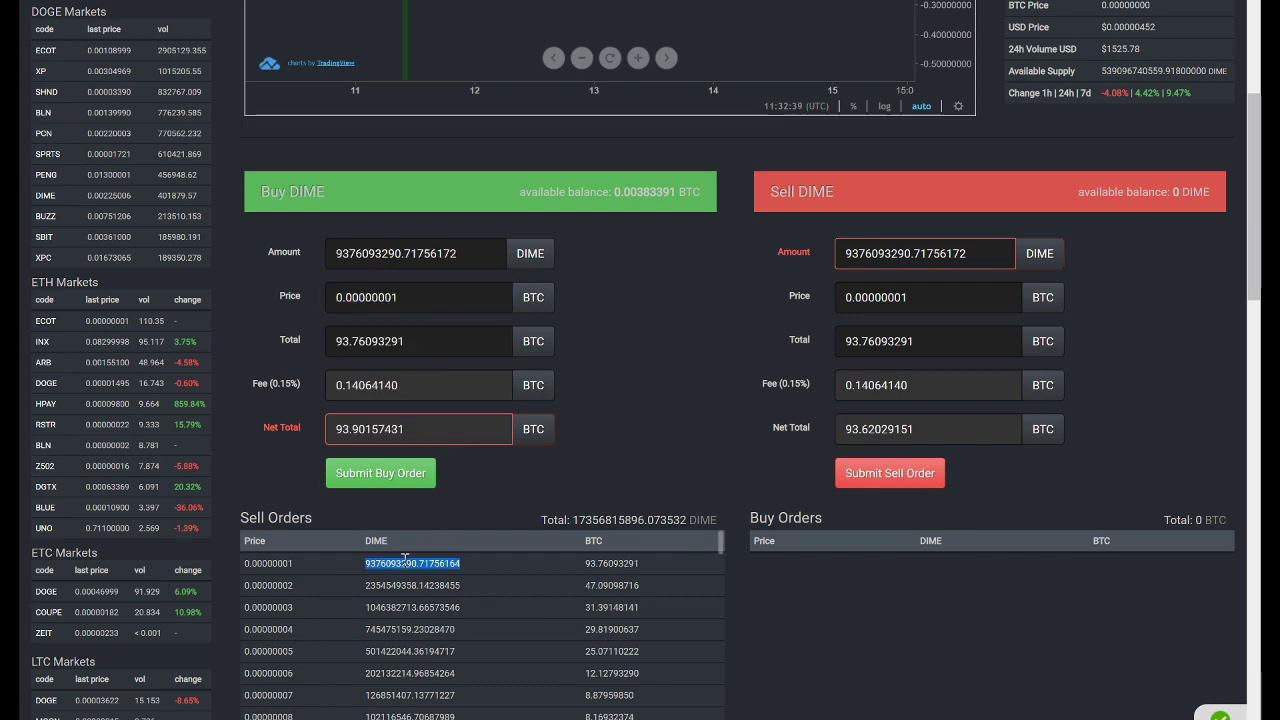
{"action": "double_click", "coordinate": [431, 340]}
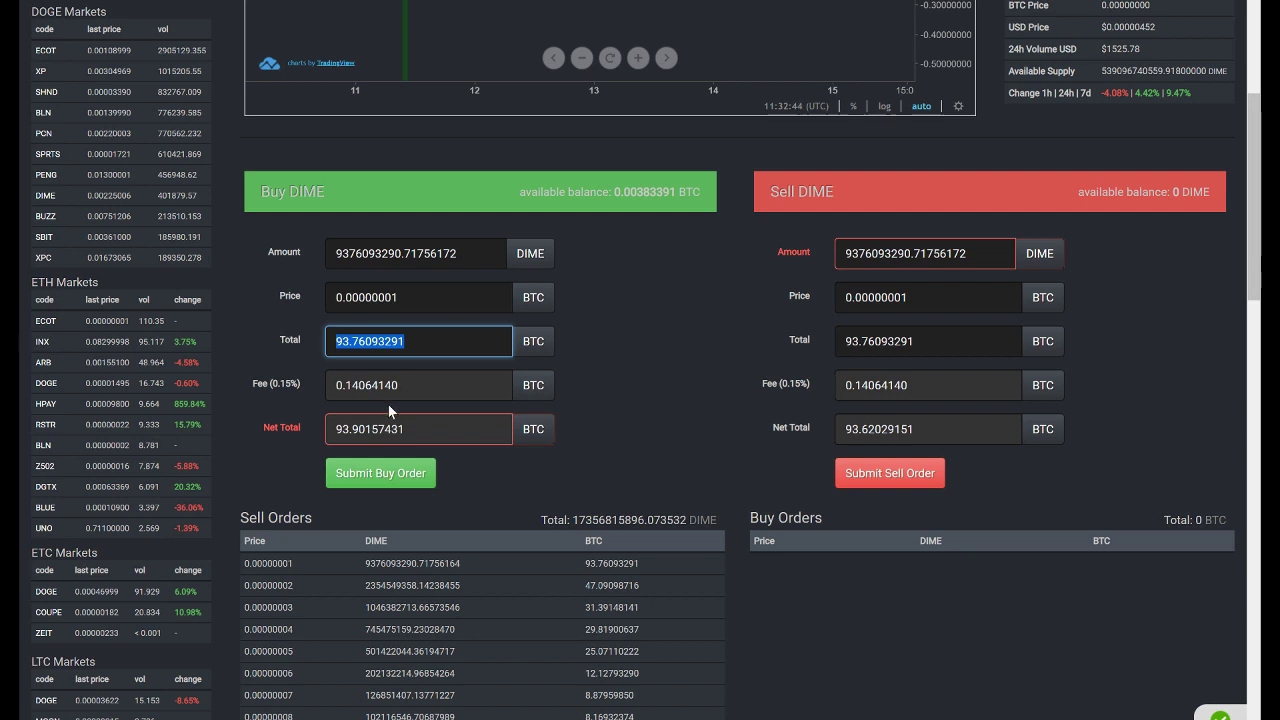
{"action": "type", "text": "0.00383391"}
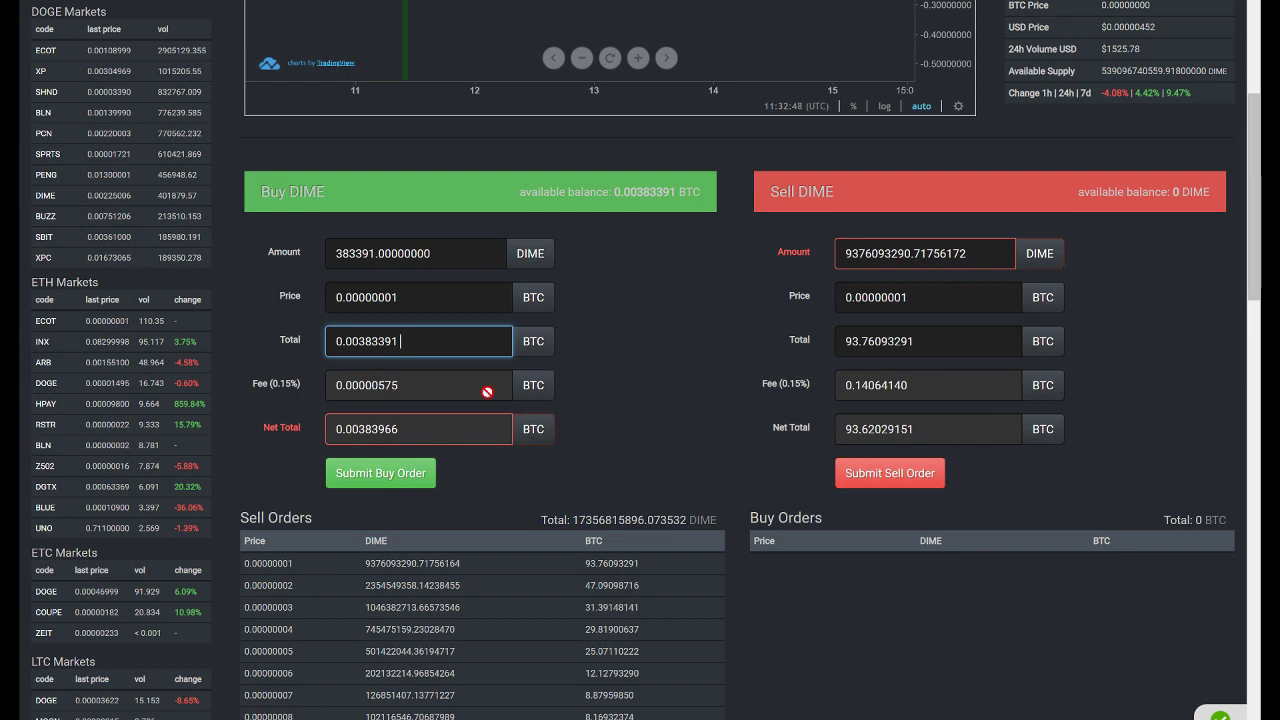
{"action": "left_click", "coordinate": [356, 253]}
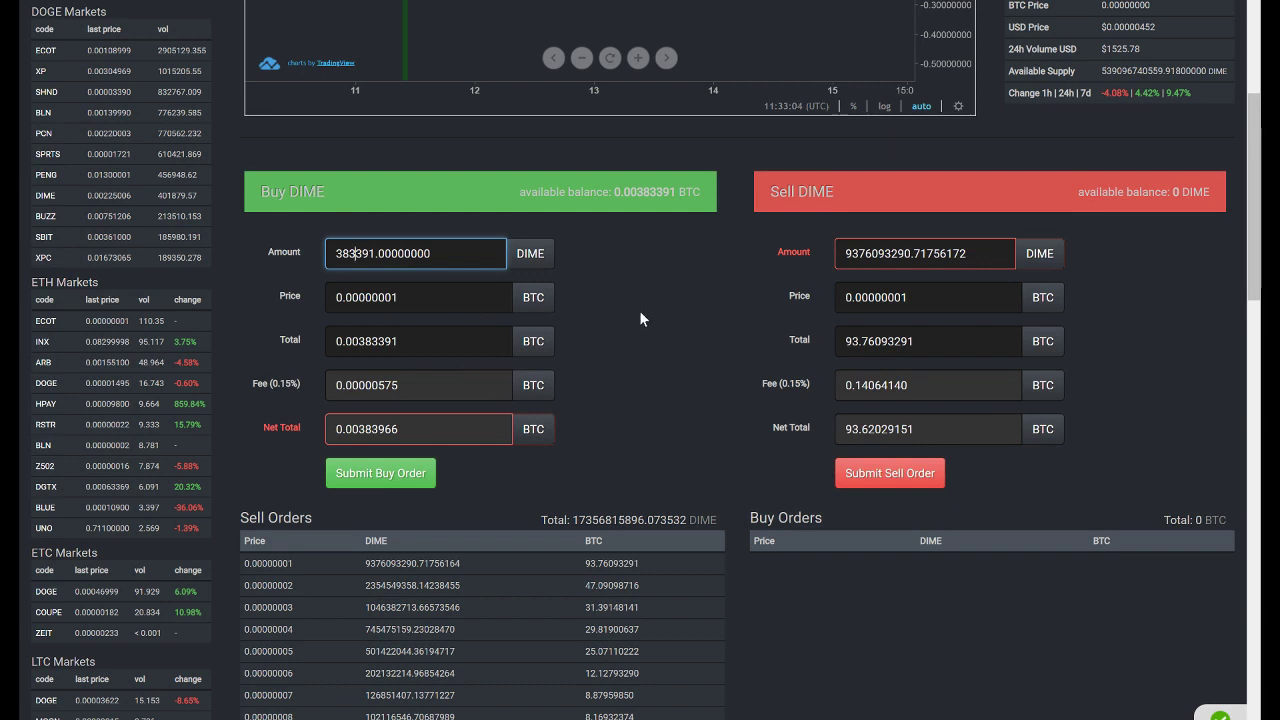
Step: Scroll up and return to the list of all markets
{"action": "scroll", "coordinate": [636, 364], "scroll_direction": "up", "scroll_amount": 1}
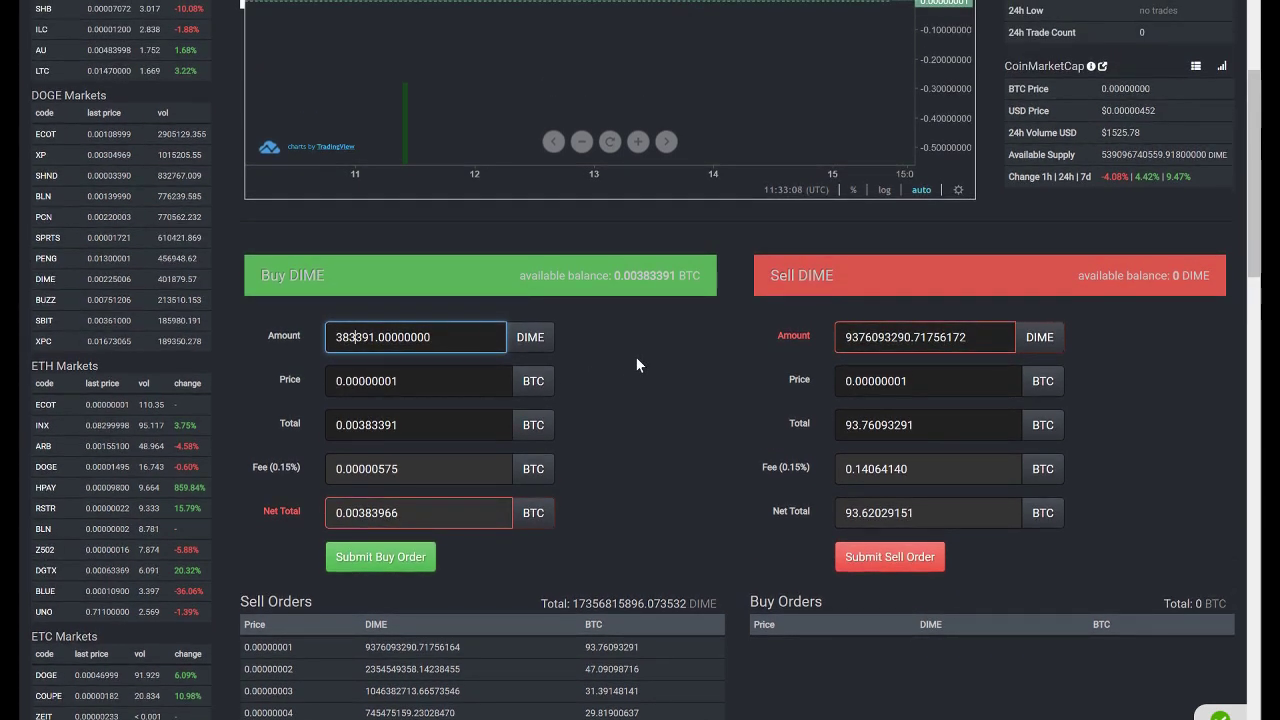
{"action": "scroll", "coordinate": [636, 360], "scroll_direction": "up", "scroll_amount": 3}
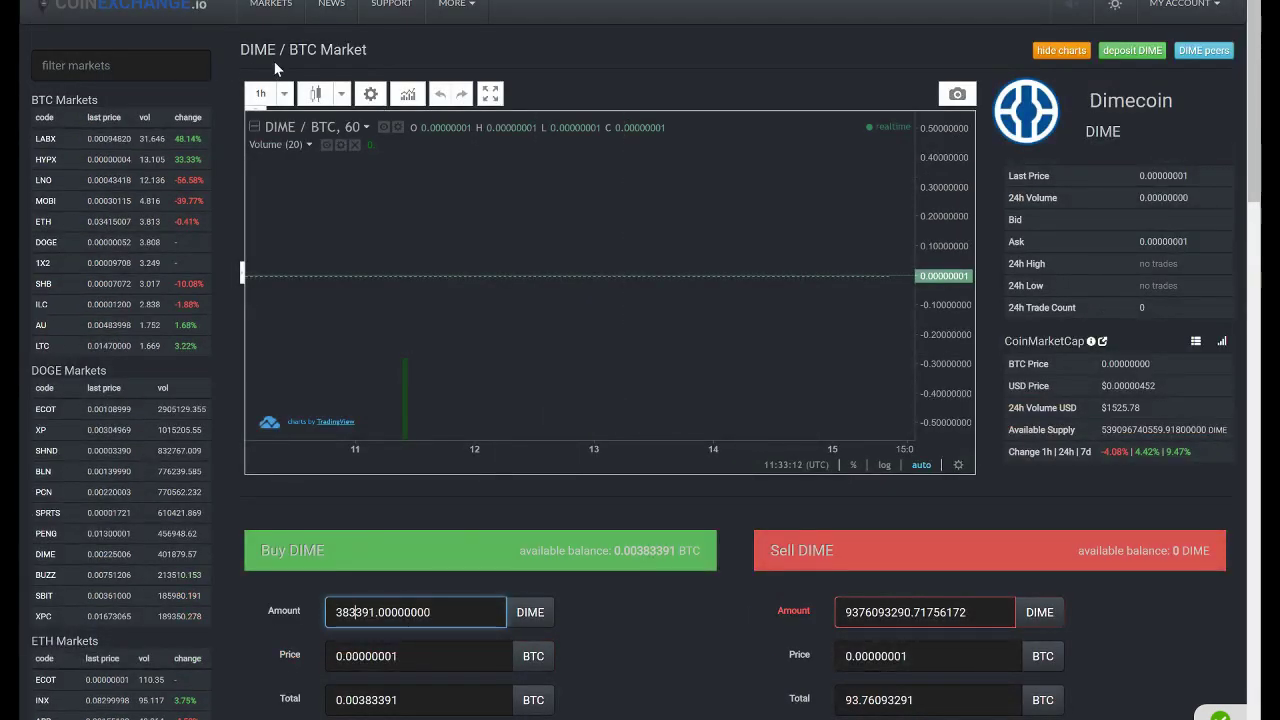
{"action": "left_click", "coordinate": [288, 8]}
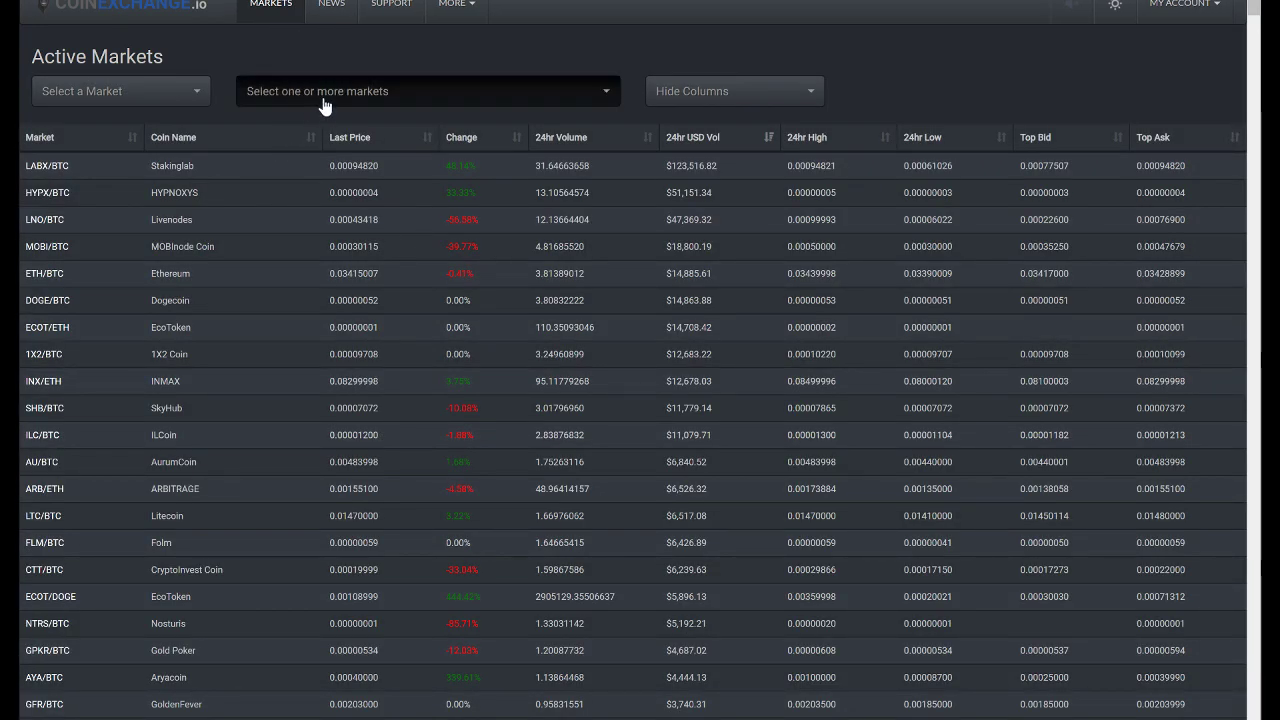
Step: Search 'doge' in the markets filter so only the DOGE/BTC row shows
{"action": "left_click", "coordinate": [323, 100]}
{"action": "left_click", "coordinate": [323, 100]}
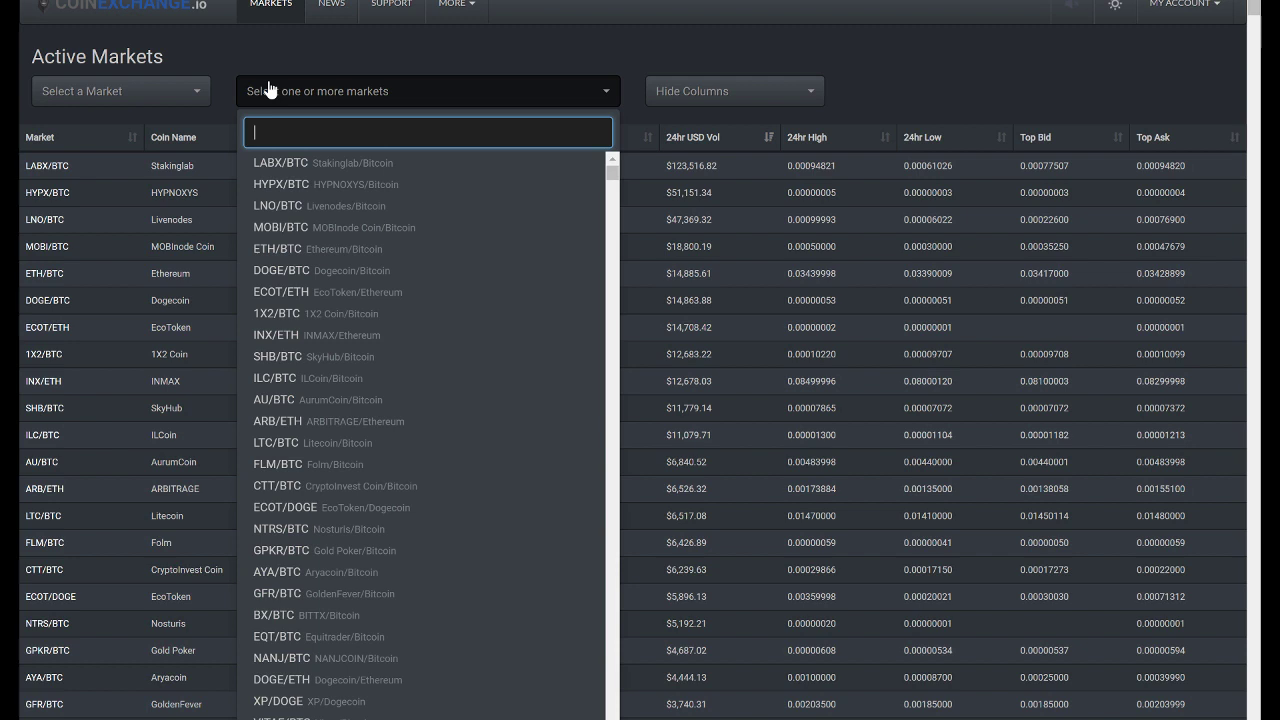
{"action": "type", "text": "b"}
{"action": "key", "text": "BackSpace"}
{"action": "type", "text": "doge"}
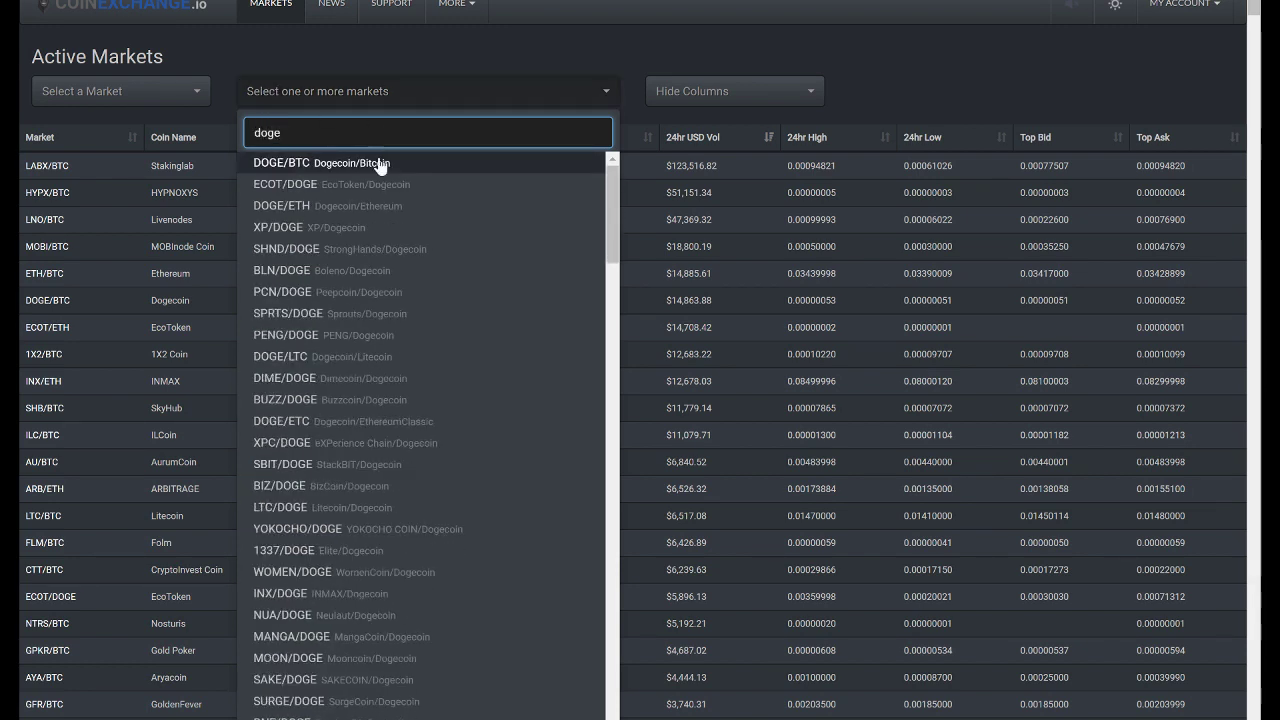
{"action": "left_click", "coordinate": [360, 170]}
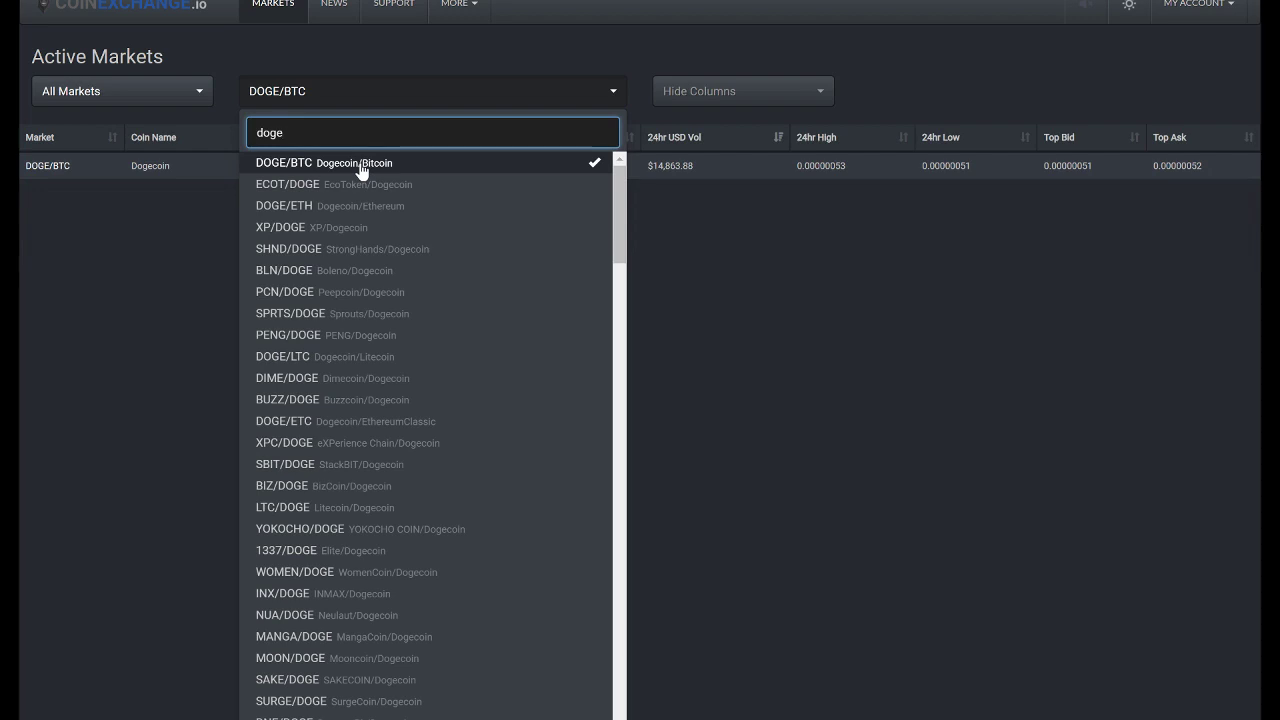
{"action": "left_click", "coordinate": [172, 164]}
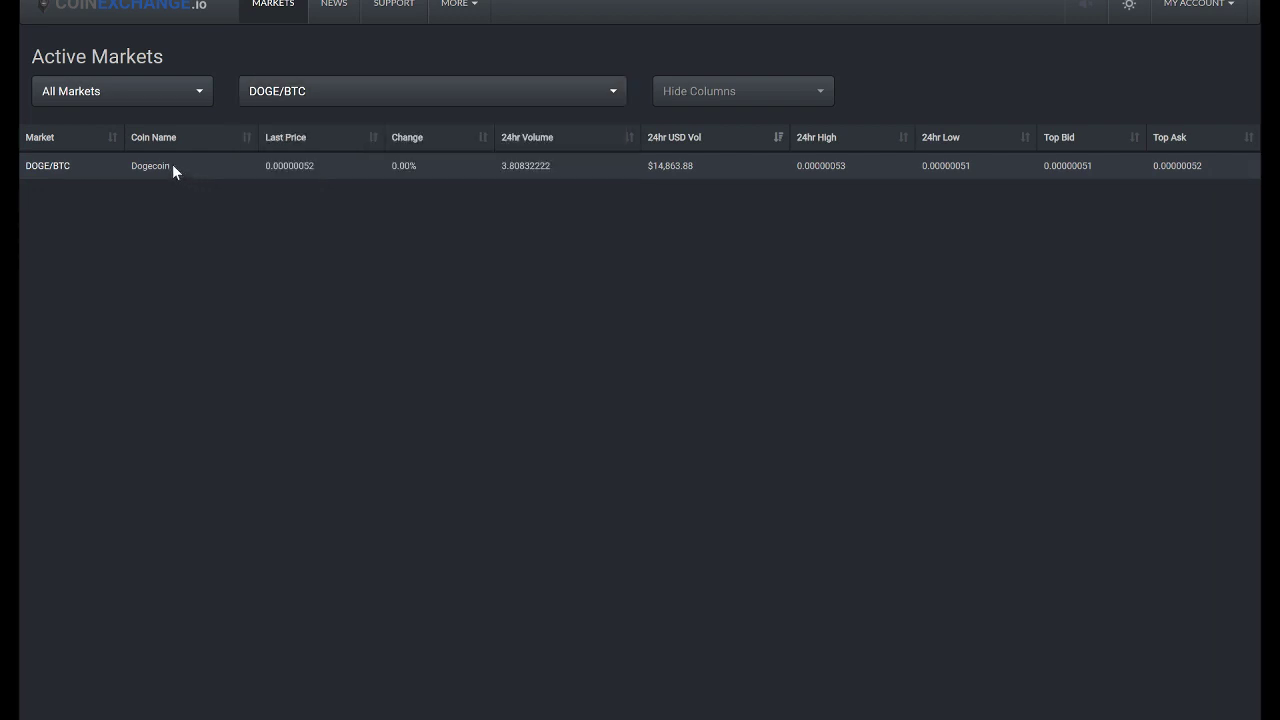
Step: Open DOGE/BTC and fill the buy form from the cheapest sell order at 0.00000052 BTC
{"action": "left_click", "coordinate": [58, 170]}
{"action": "scroll", "coordinate": [410, 420], "scroll_direction": "down", "scroll_amount": 3}
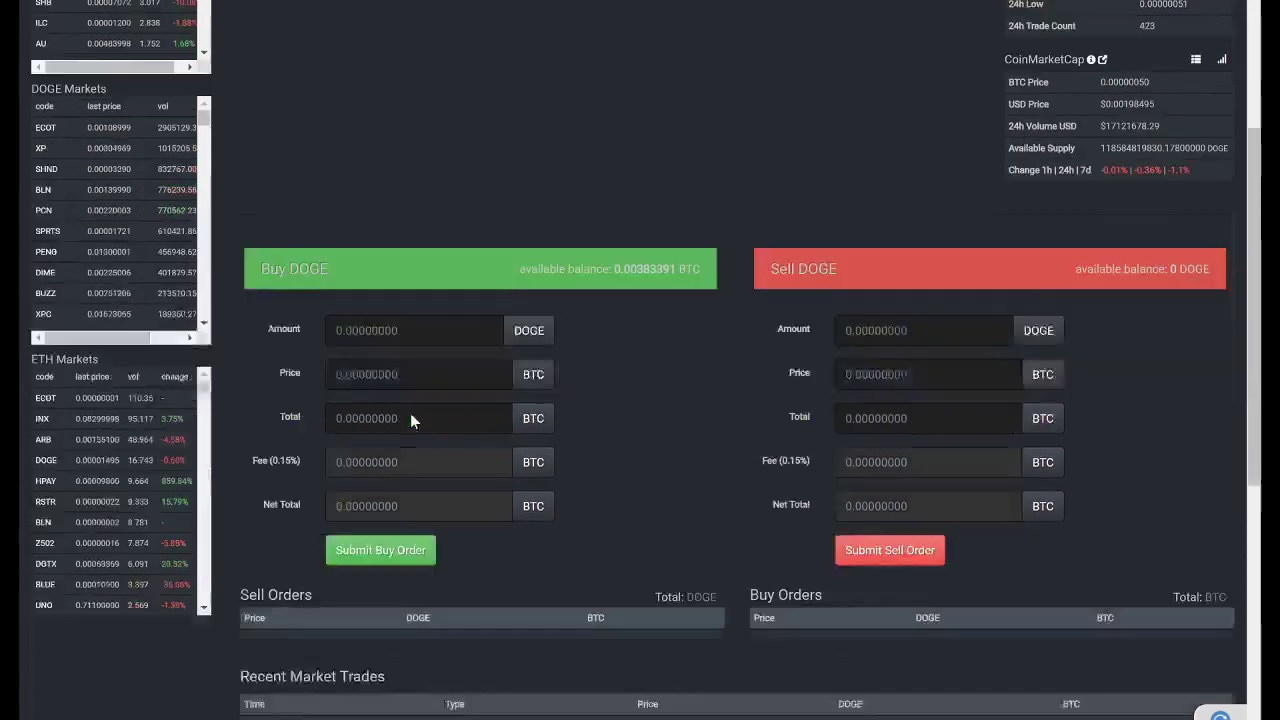
{"action": "scroll", "coordinate": [596, 530], "scroll_direction": "down", "scroll_amount": 1}
{"action": "scroll", "coordinate": [596, 530], "scroll_direction": "down", "scroll_amount": 1}
{"action": "scroll", "coordinate": [596, 530], "scroll_direction": "down", "scroll_amount": 1}
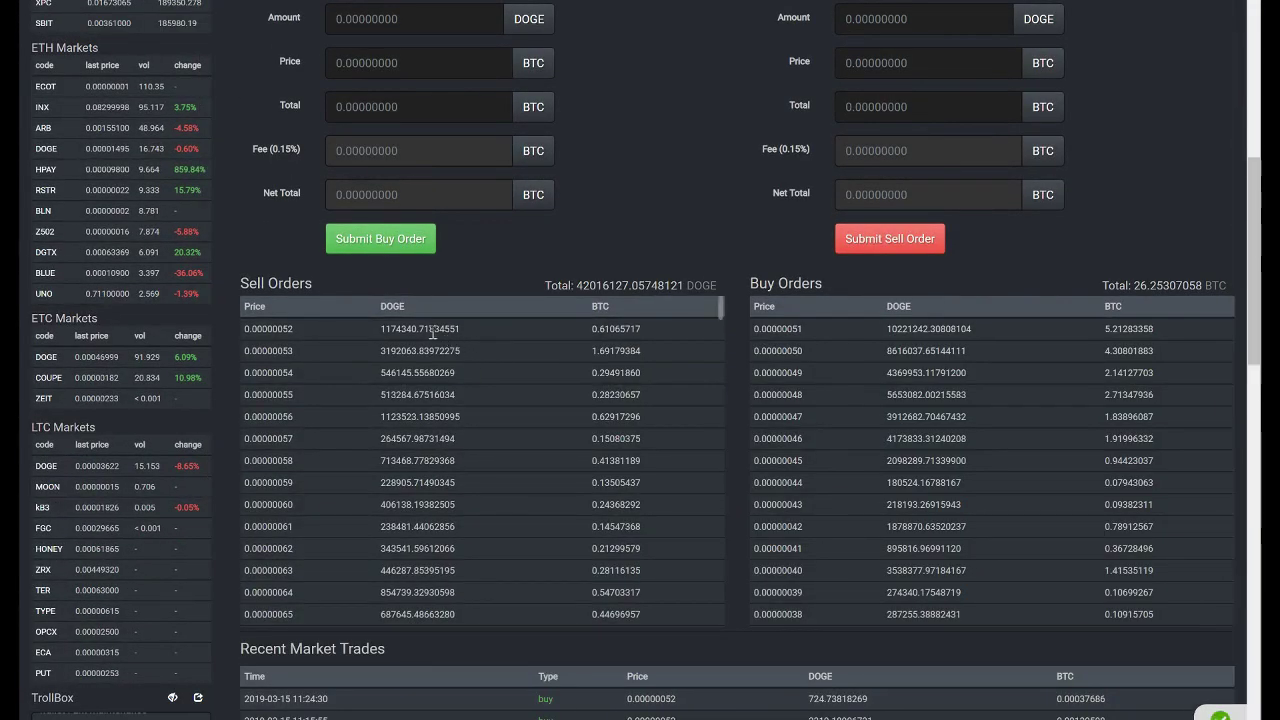
{"action": "left_click", "coordinate": [377, 328]}
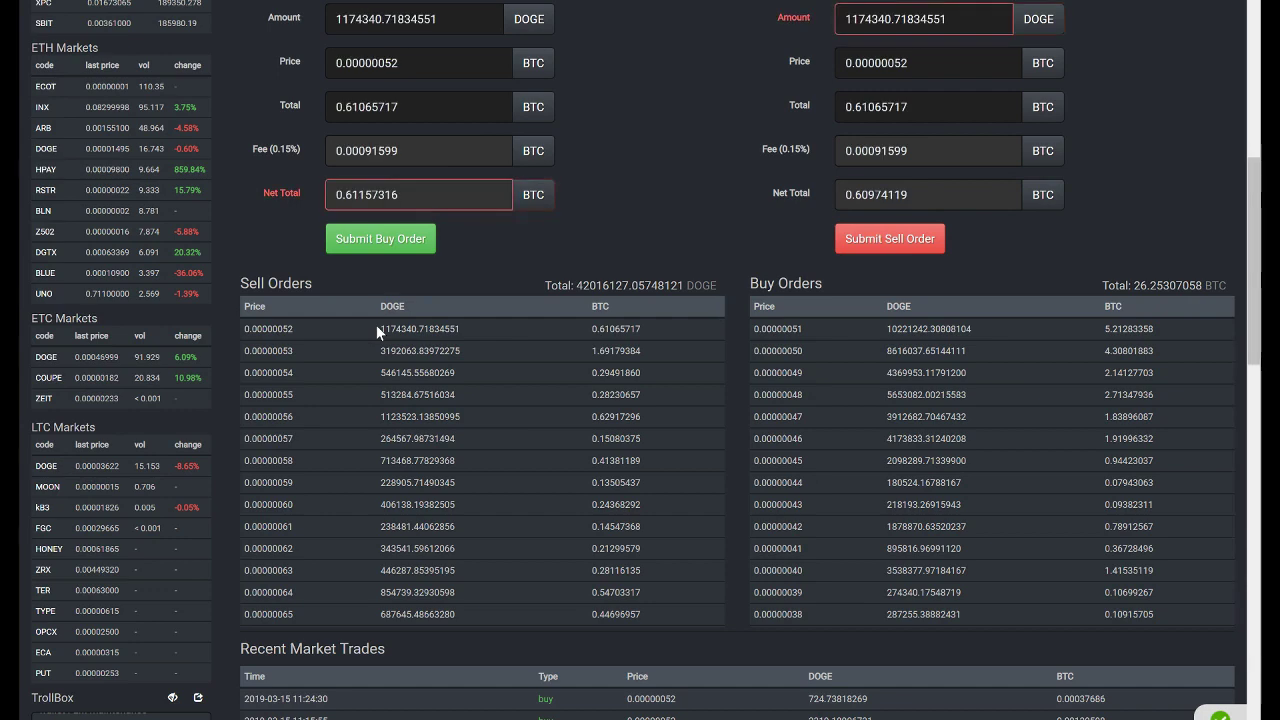
Step: Use the whole BTC balance, making the buy 7361.84449038 DOGE
{"action": "scroll", "coordinate": [449, 261], "scroll_direction": "up", "scroll_amount": 2}
{"action": "left_click", "coordinate": [600, 126]}
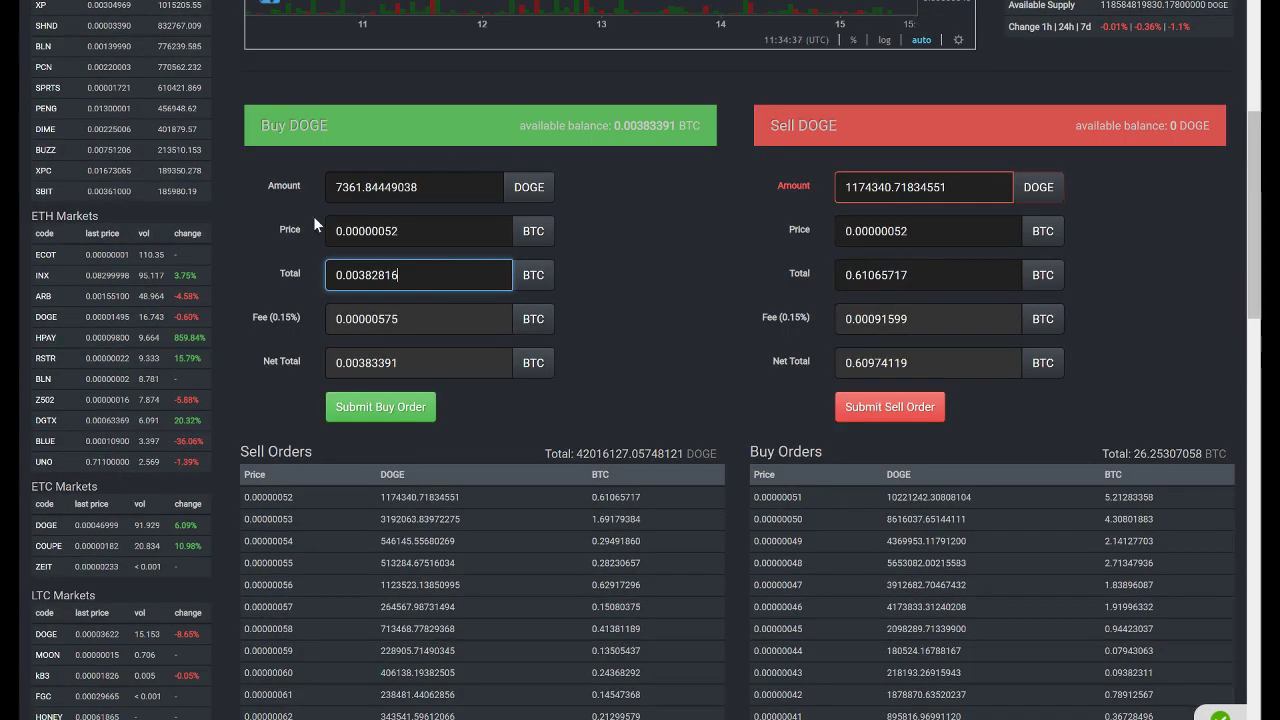
{"action": "left_click", "coordinate": [361, 187]}
{"action": "double_click", "coordinate": [361, 187]}
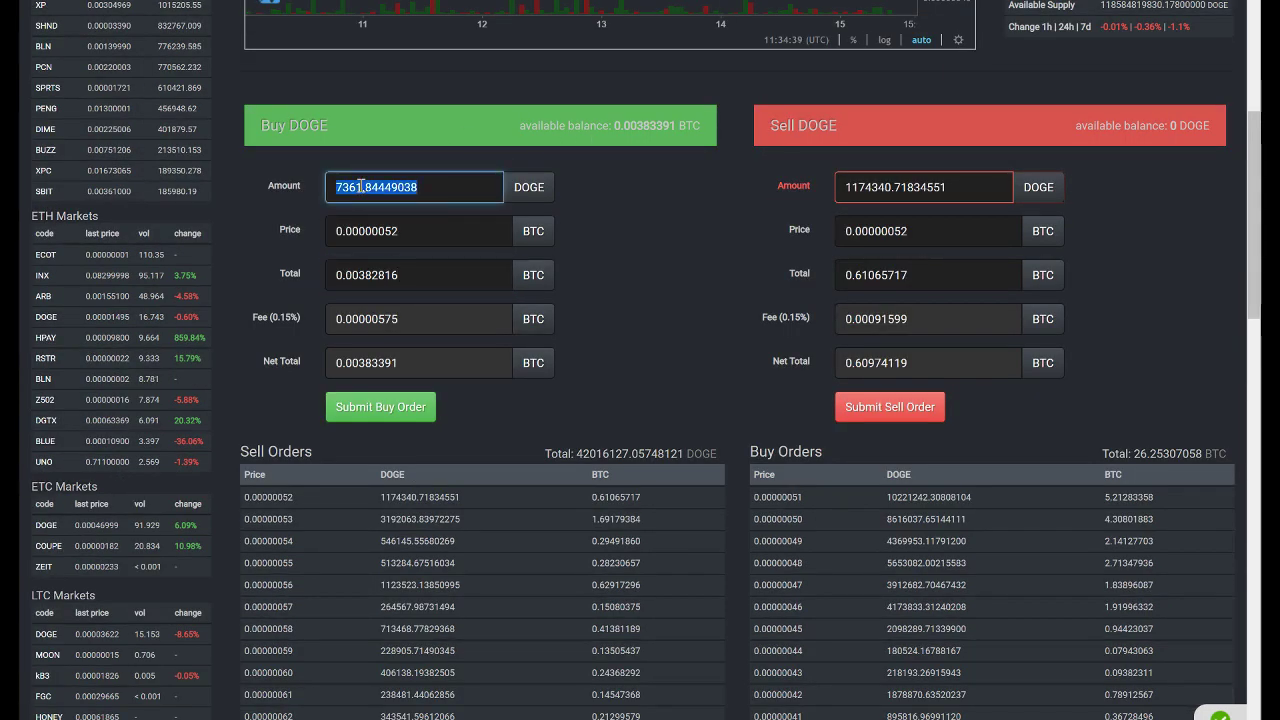
{"action": "left_click", "coordinate": [386, 277]}
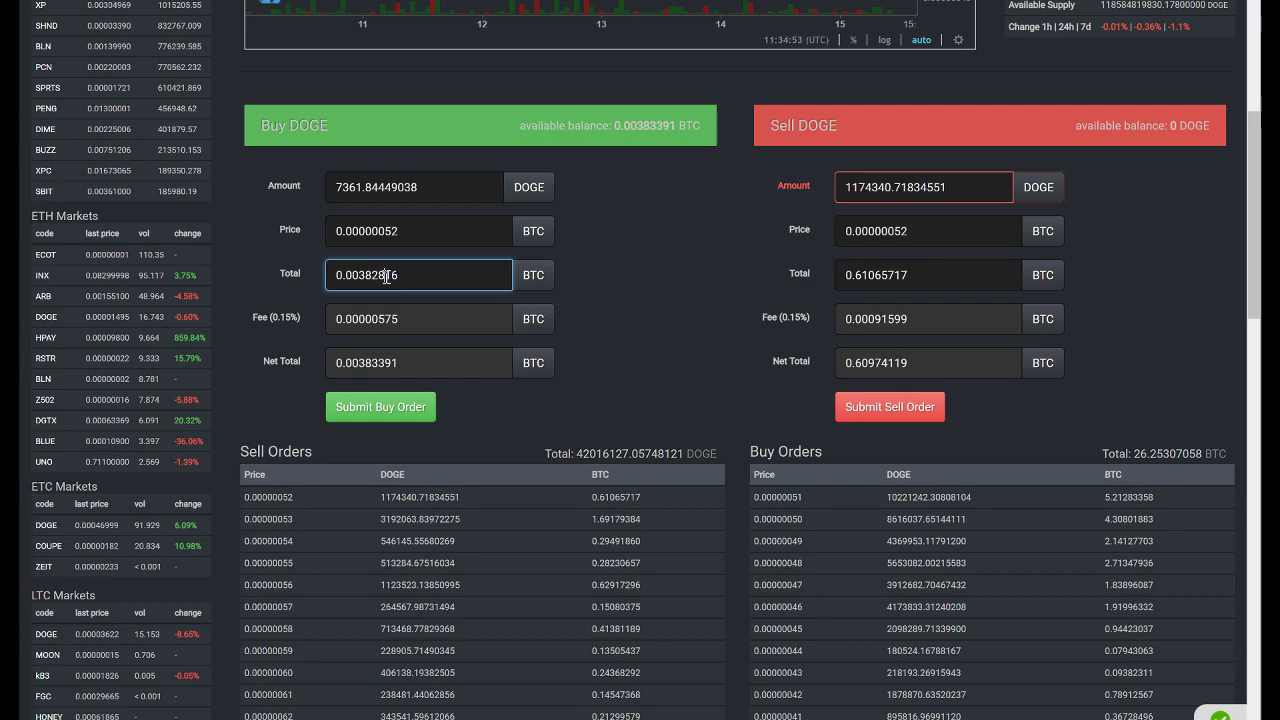
Step: Submit and confirm the 7,361.84449038 DOGE buy at 0.00000052 BTC
{"action": "left_click", "coordinate": [411, 410]}
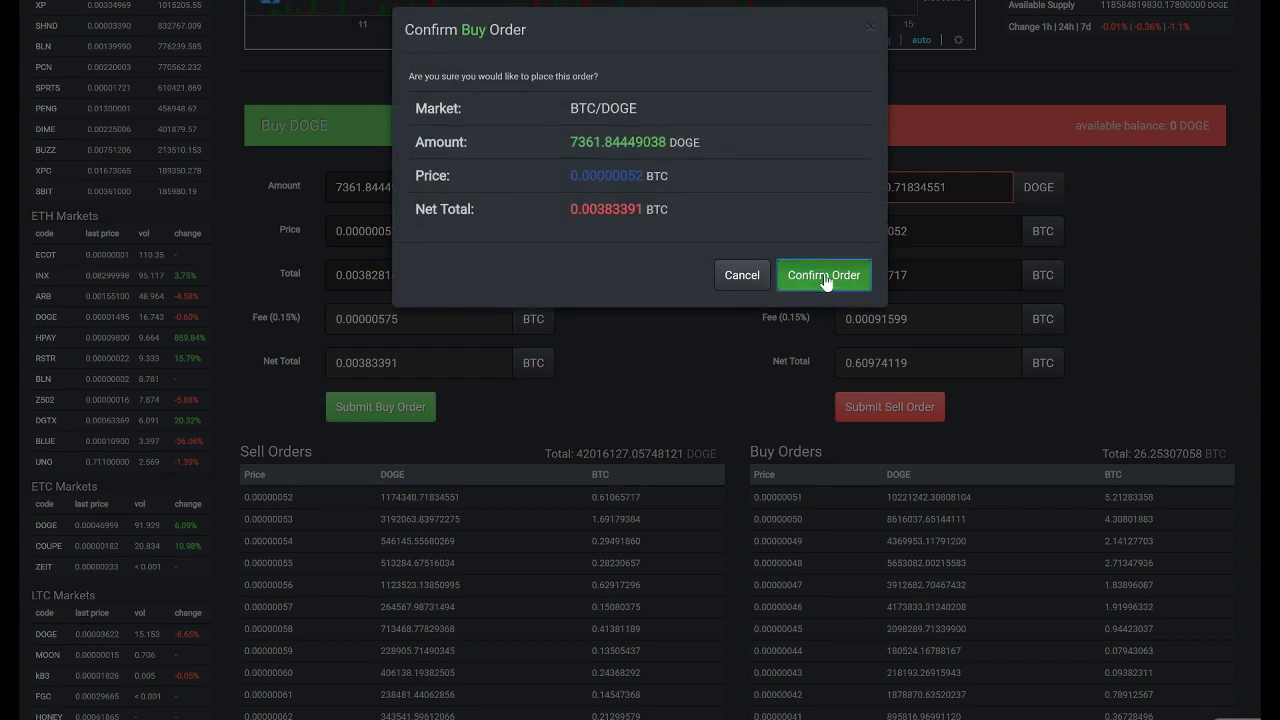
{"action": "left_click", "coordinate": [824, 279]}
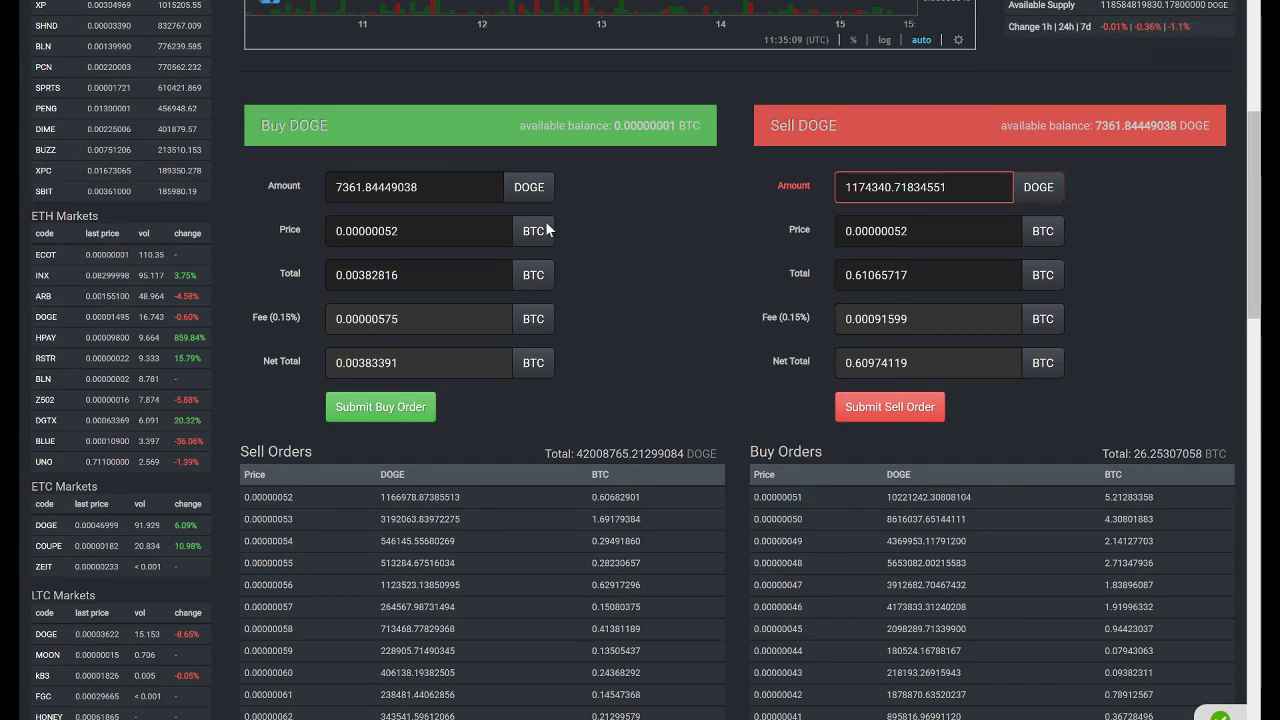
{"action": "scroll", "coordinate": [545, 221], "scroll_direction": "up", "scroll_amount": 3}
{"action": "scroll", "coordinate": [545, 221], "scroll_direction": "up", "scroll_amount": 2}
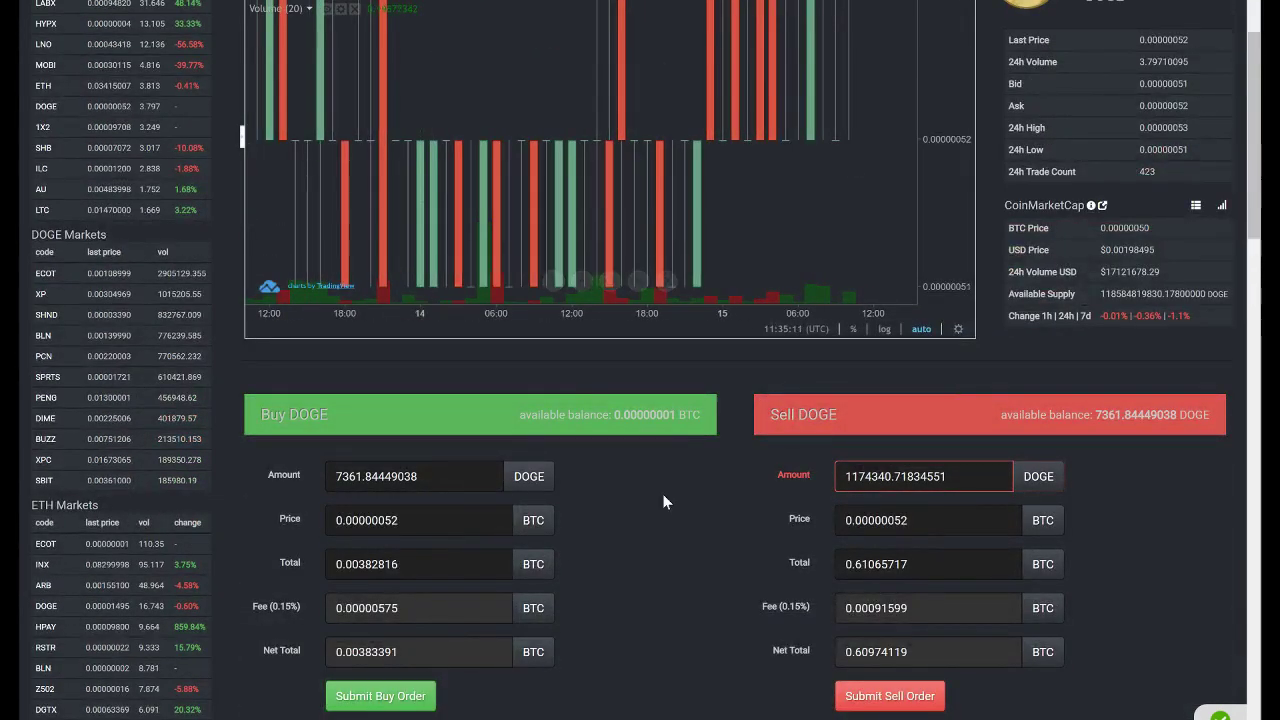
Step: Filter the markets by 'dime' to DIME/DOGE and open its trading page
{"action": "scroll", "coordinate": [662, 493], "scroll_direction": "up", "scroll_amount": 2}
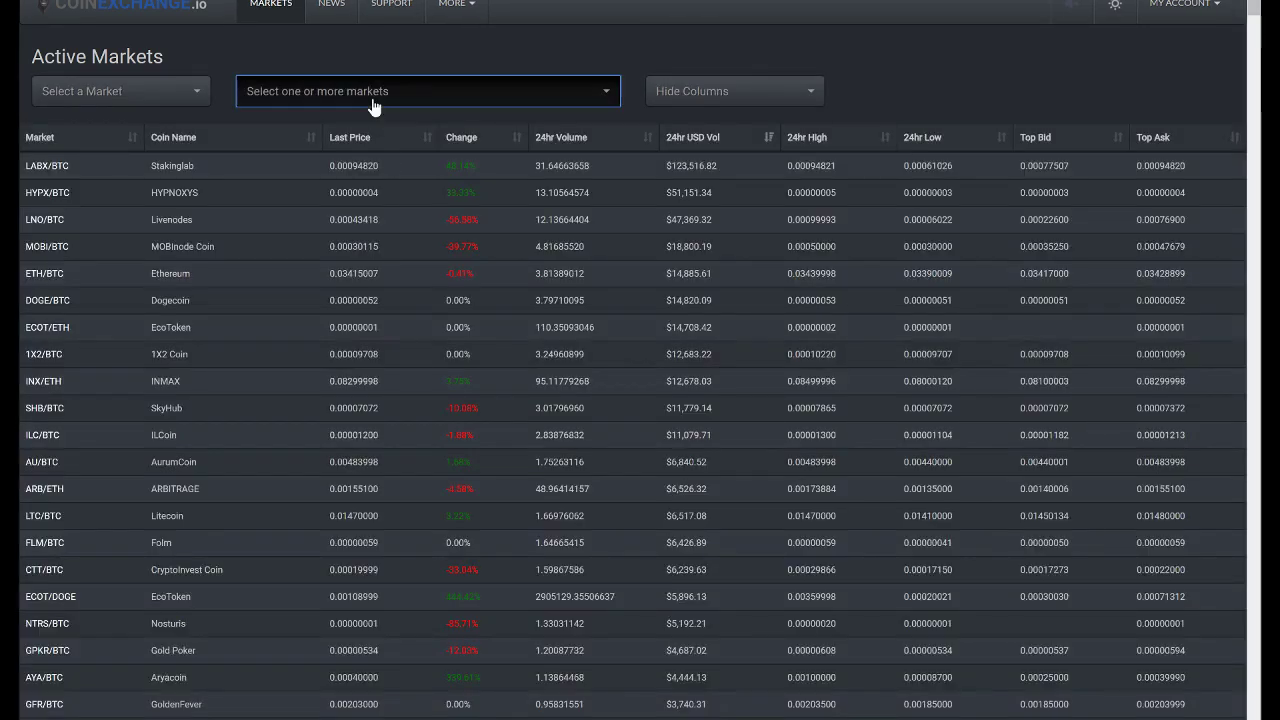
{"action": "left_click", "coordinate": [364, 96]}
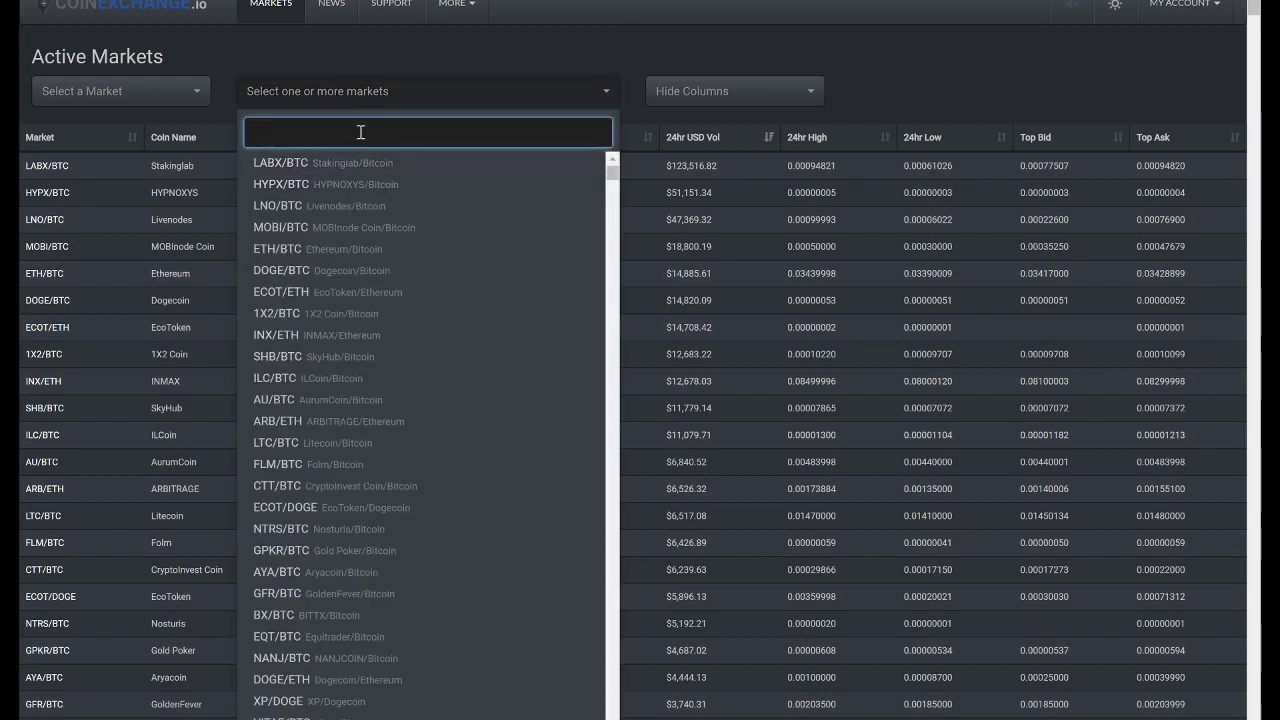
{"action": "type", "text": "dim"}
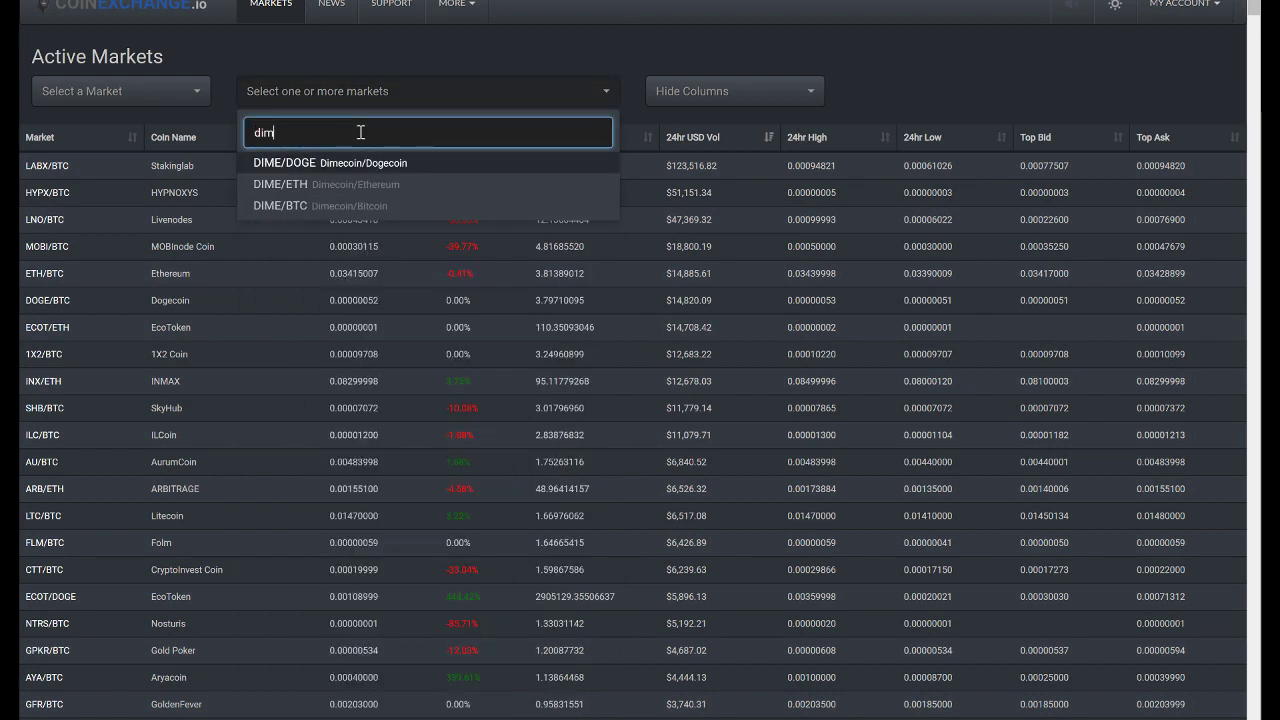
{"action": "type", "text": "e"}
{"action": "left_click", "coordinate": [346, 165]}
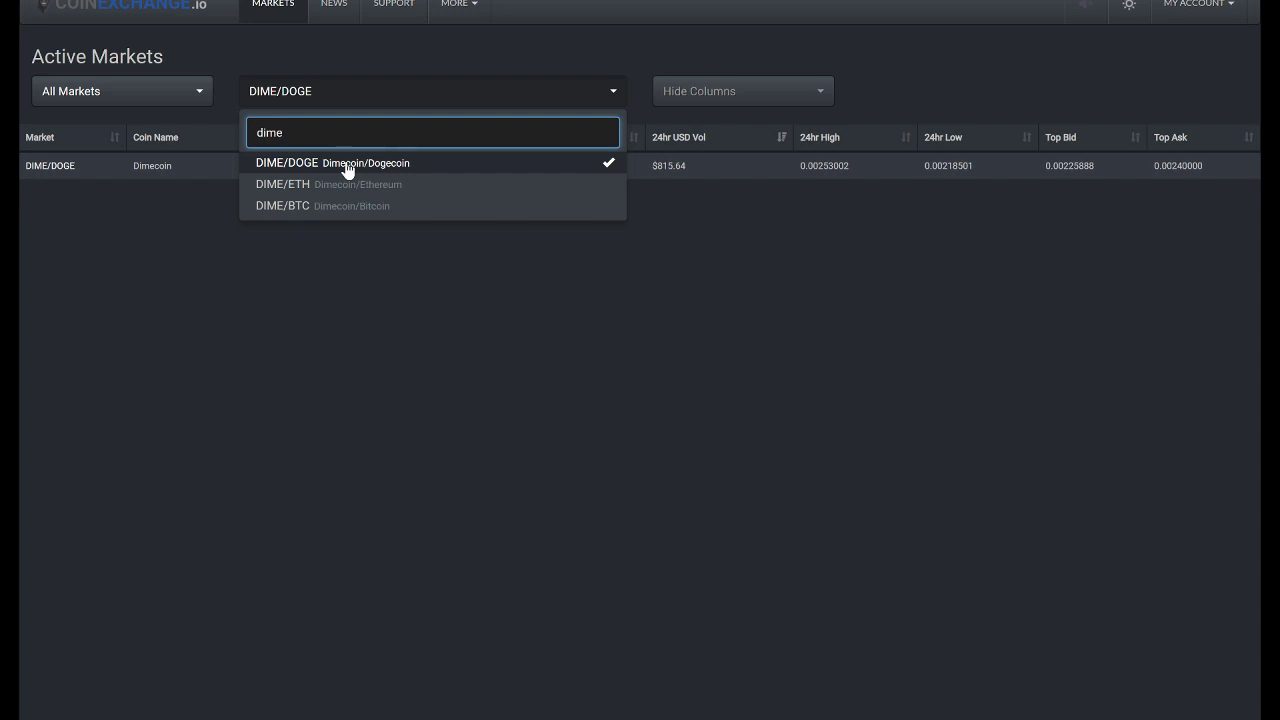
{"action": "left_click", "coordinate": [348, 168]}
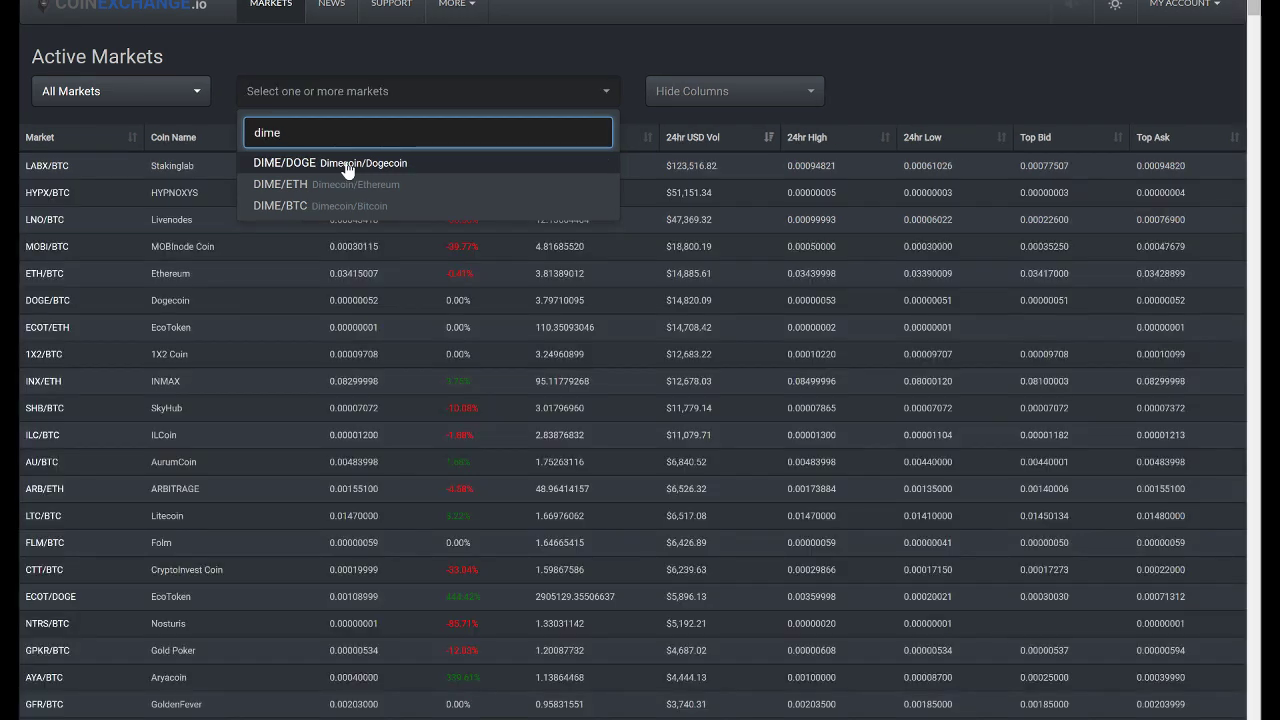
{"action": "left_click", "coordinate": [348, 165]}
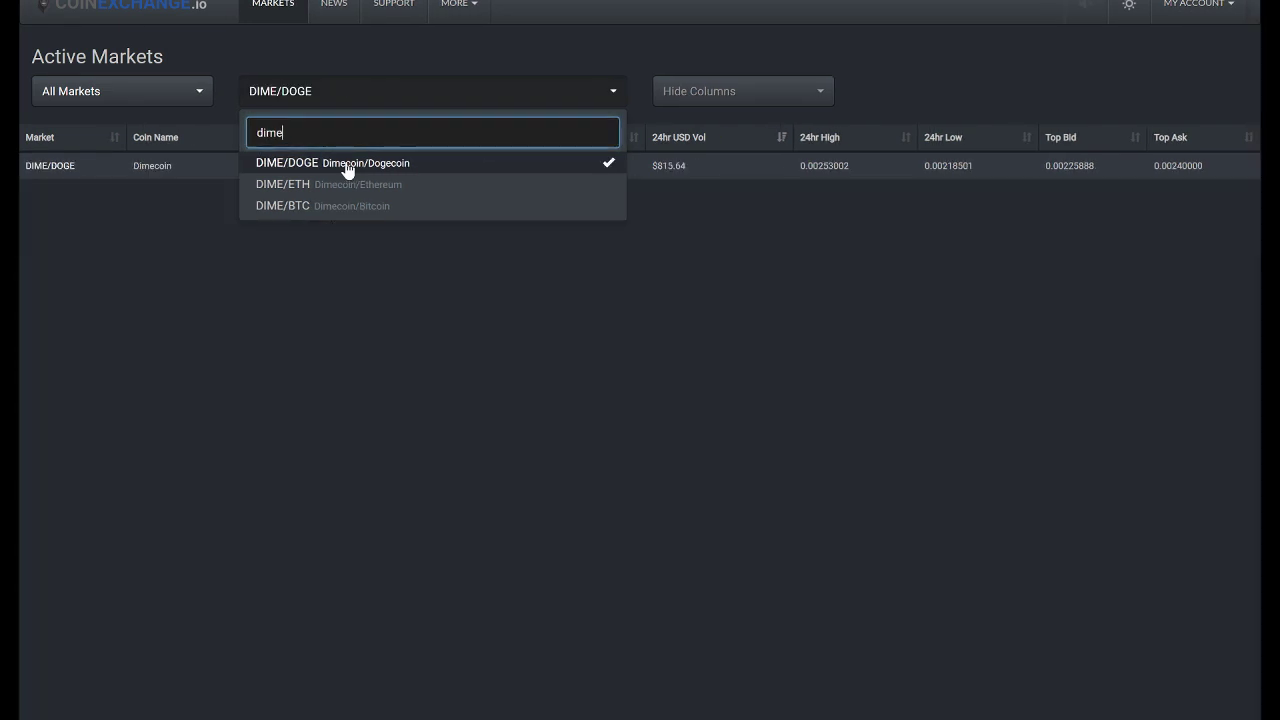
{"action": "left_click", "coordinate": [50, 175]}
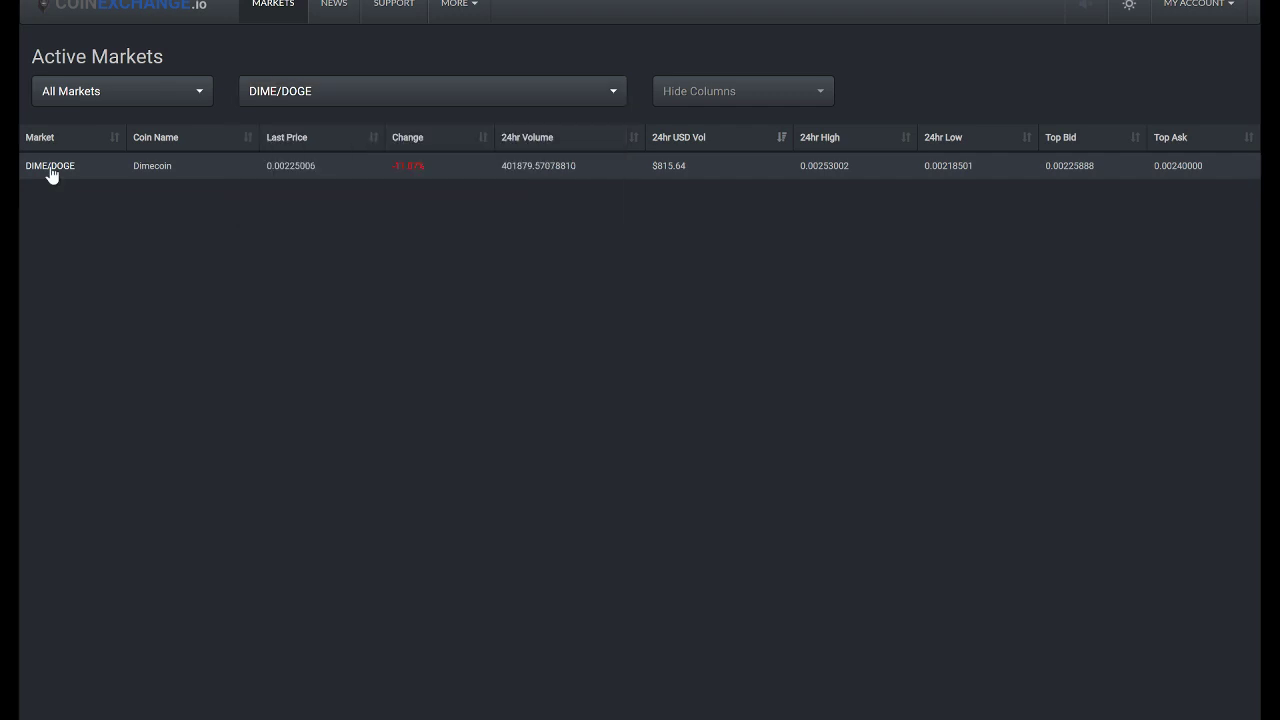
Step: Open the DIME/DOGE market and prefill a 1599517.52777090 DIME buy from the 0.00243000 sell order
{"action": "left_click", "coordinate": [50, 175]}
{"action": "scroll", "coordinate": [448, 278], "scroll_direction": "down", "scroll_amount": 3}
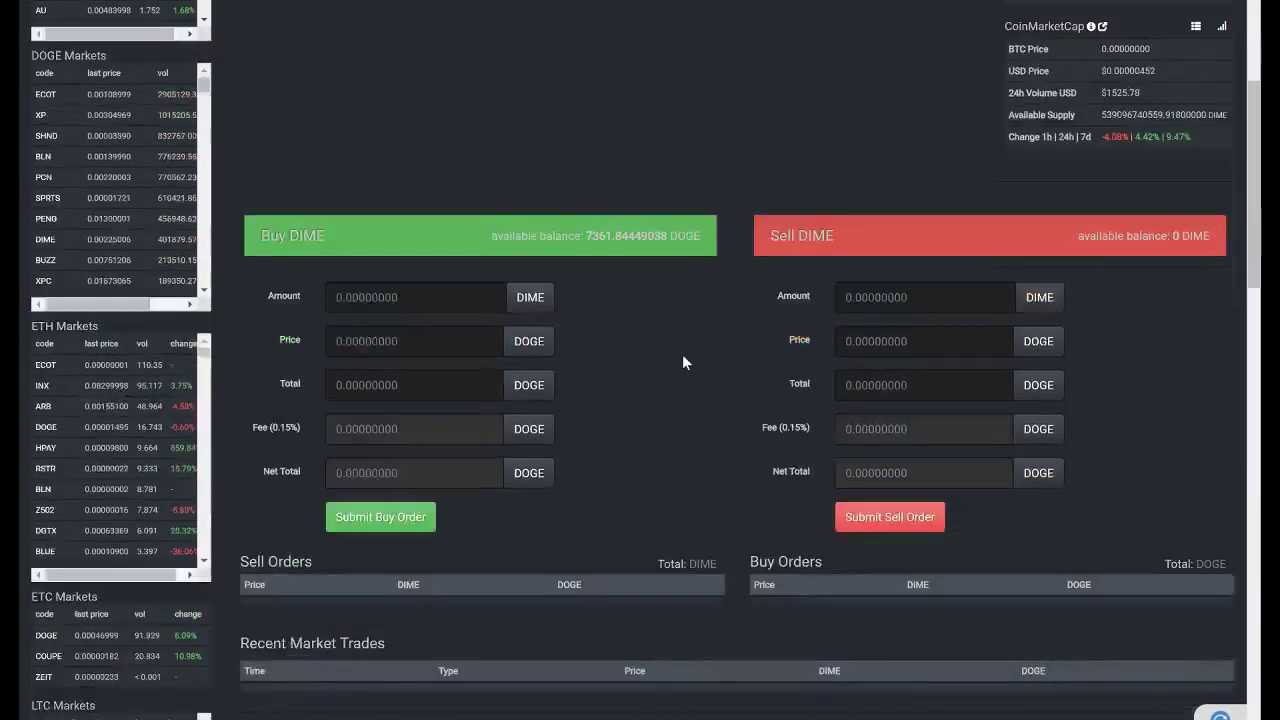
{"action": "scroll", "coordinate": [683, 362], "scroll_direction": "down", "scroll_amount": 3}
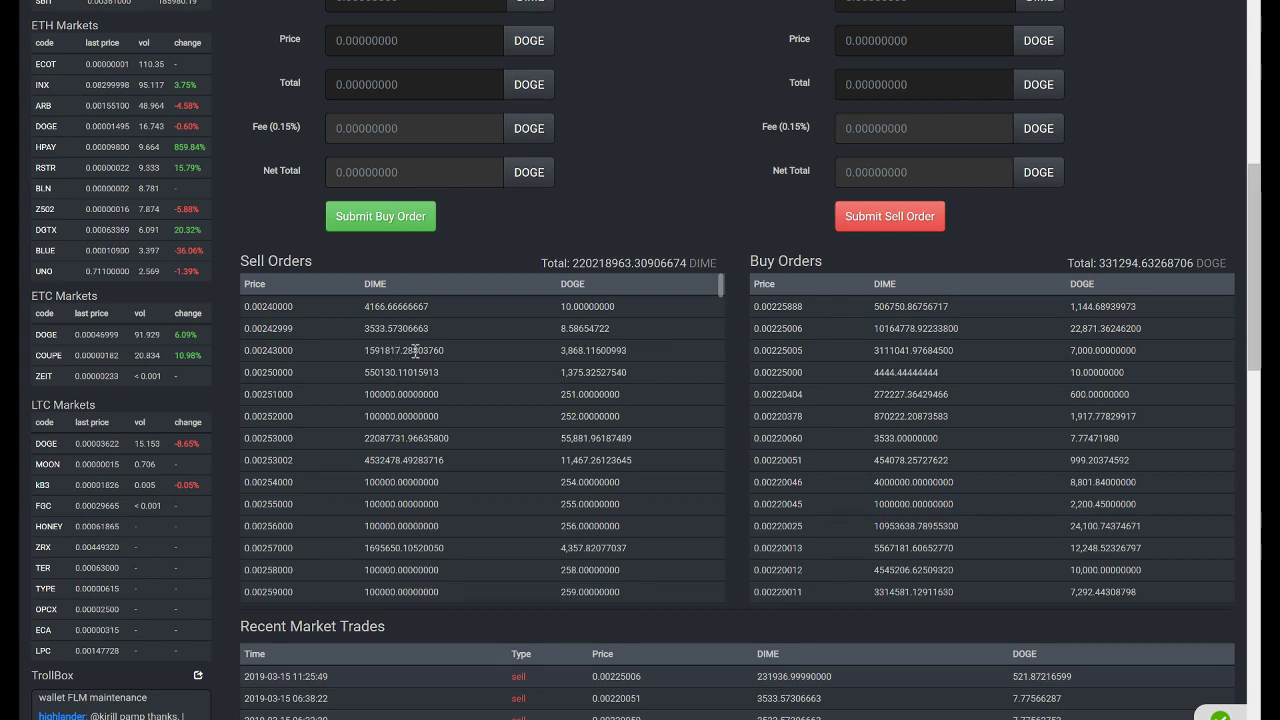
{"action": "left_click", "coordinate": [415, 351]}
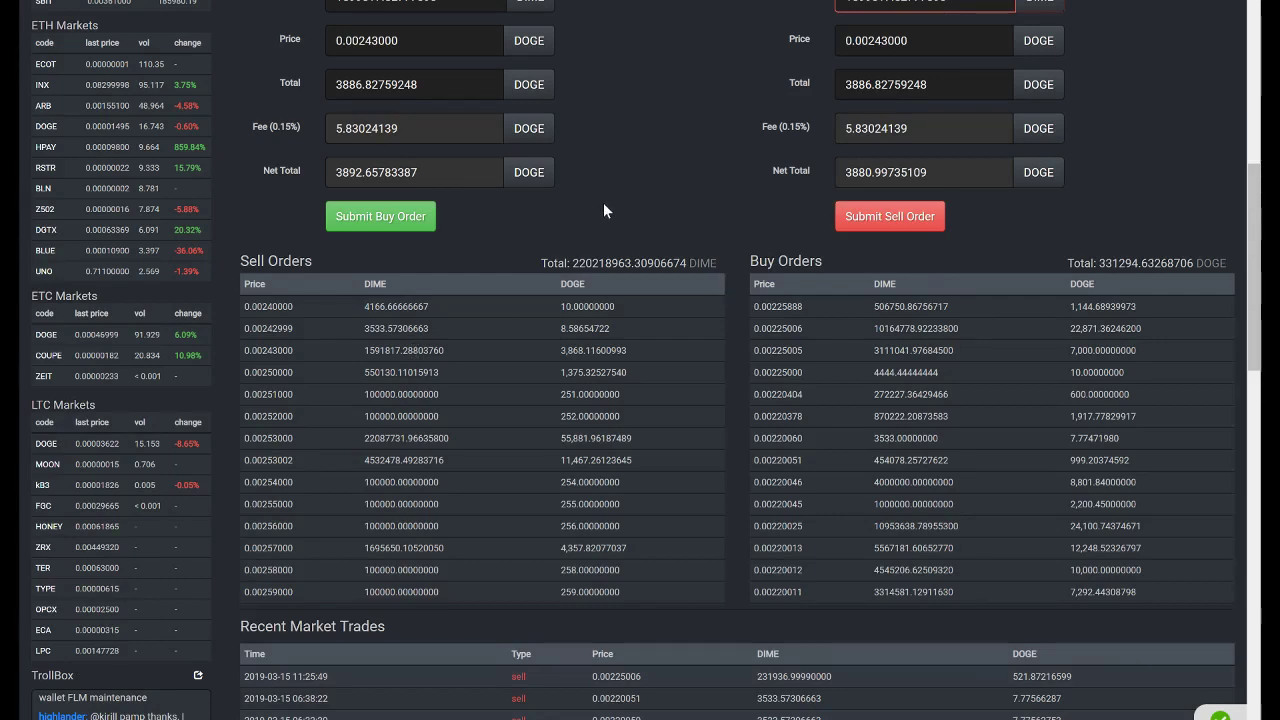
{"action": "scroll", "coordinate": [603, 202], "scroll_direction": "up", "scroll_amount": 1}
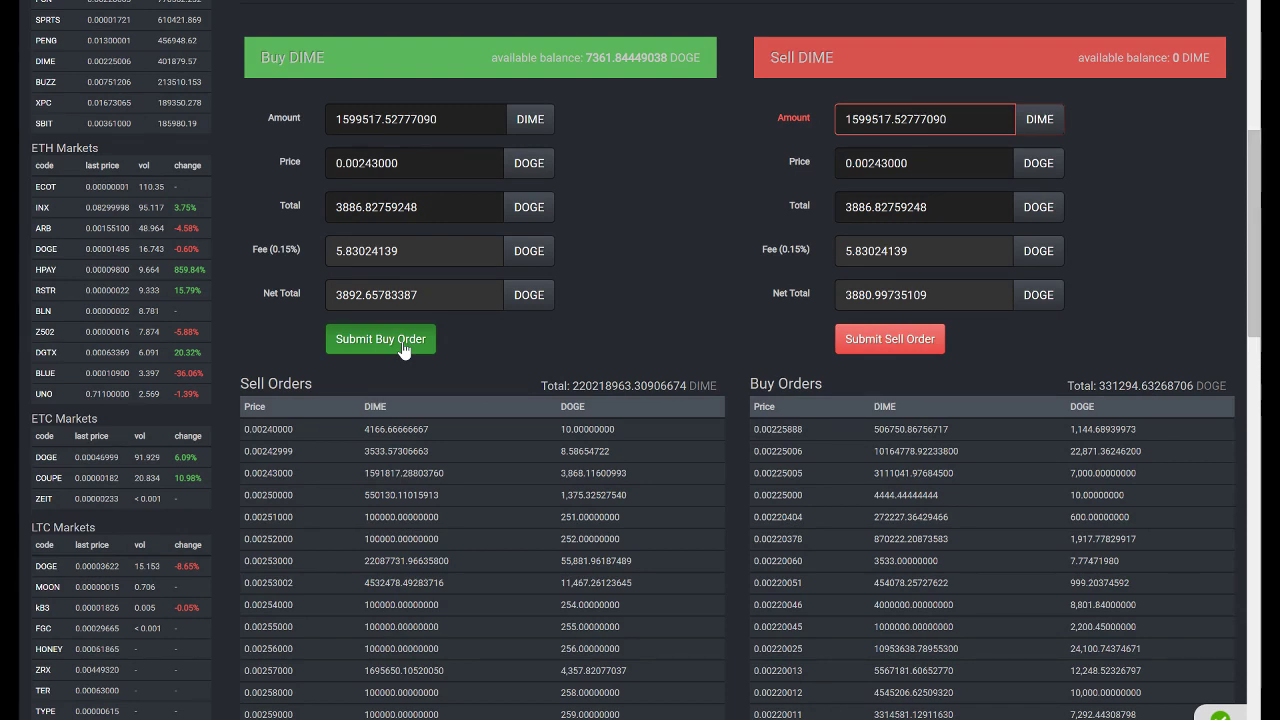
Step: Submit and confirm the 1599517.52777090 DIME buy at 0.00243 DOGE, leaving 3469.31187940 DOGE
{"action": "left_click", "coordinate": [404, 348]}
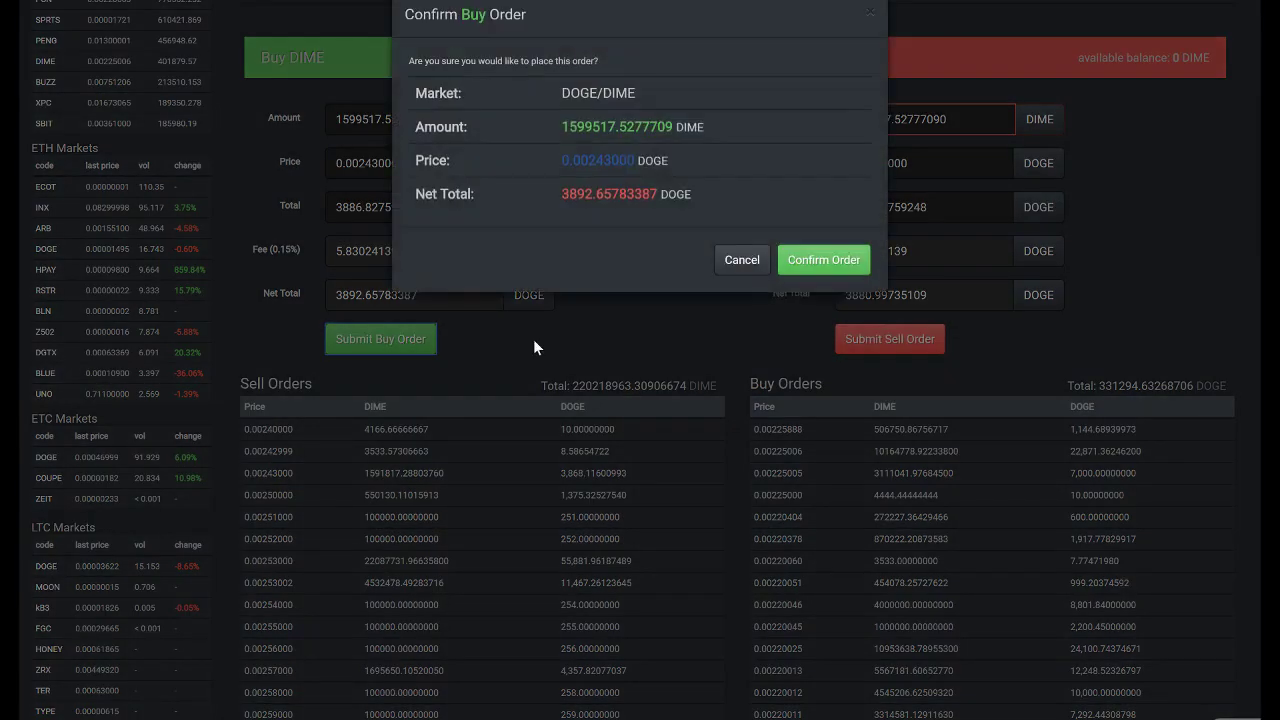
{"action": "left_click", "coordinate": [822, 277]}
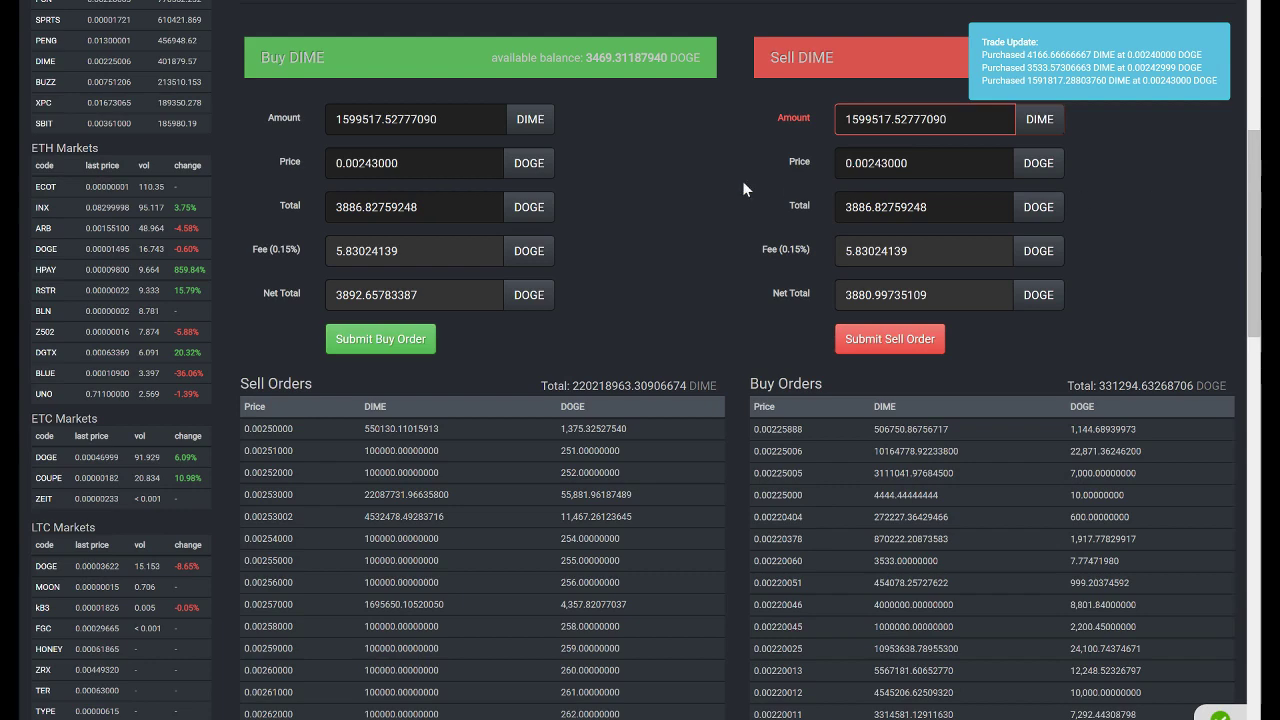
{"action": "scroll", "coordinate": [743, 189], "scroll_direction": "up", "scroll_amount": 2}
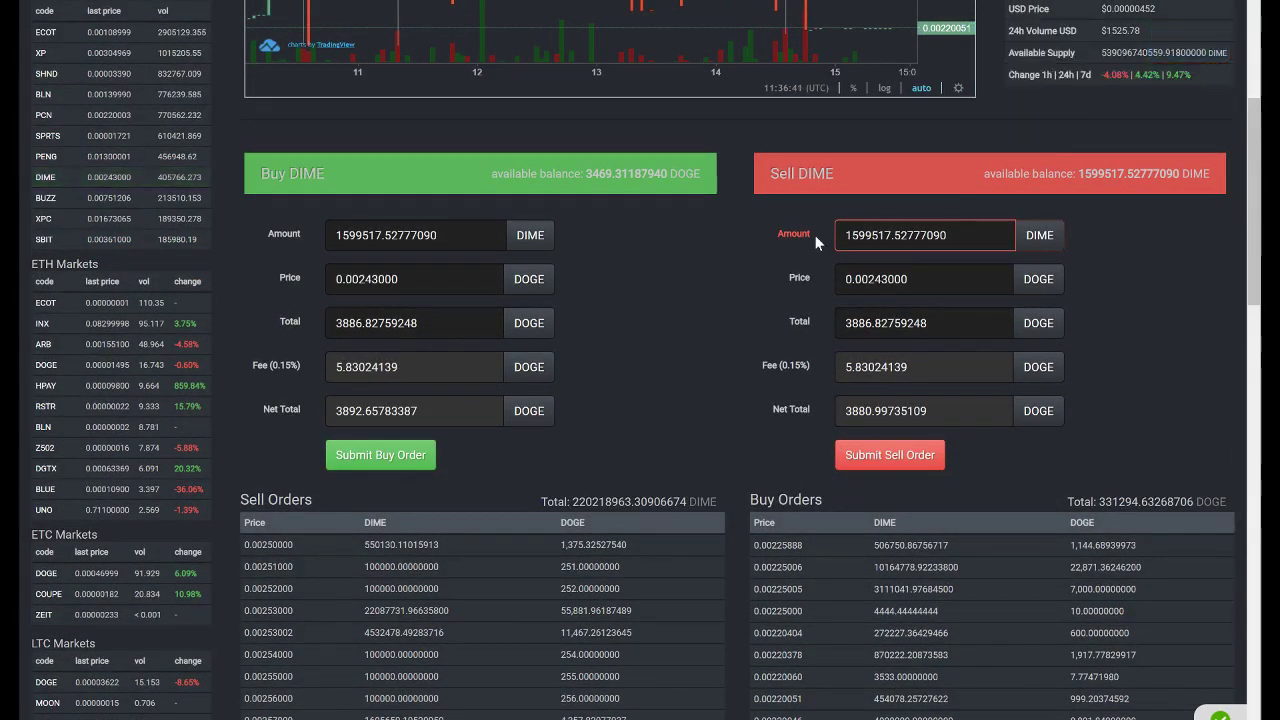
{"action": "scroll", "coordinate": [735, 268], "scroll_direction": "down", "scroll_amount": 3}
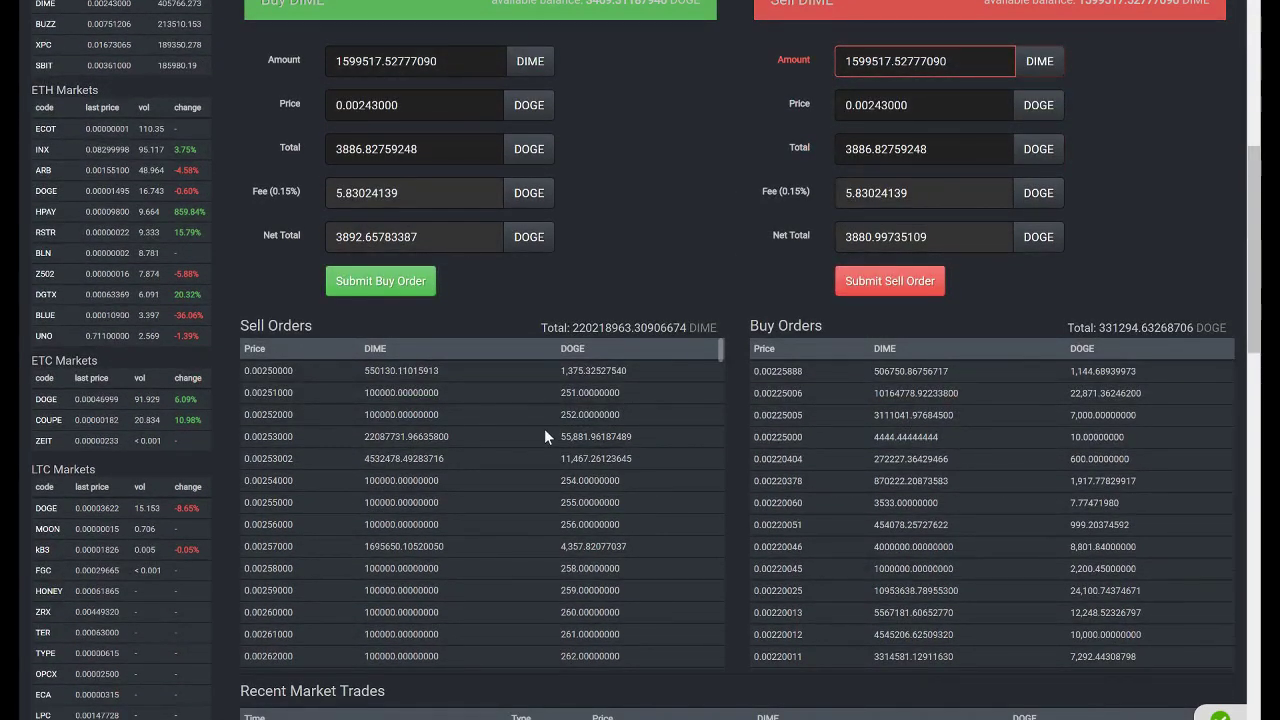
Step: Buy DIME at 0.0025 DOGE with the entire remaining DOGE balance and confirm the order
{"action": "left_click", "coordinate": [413, 372]}
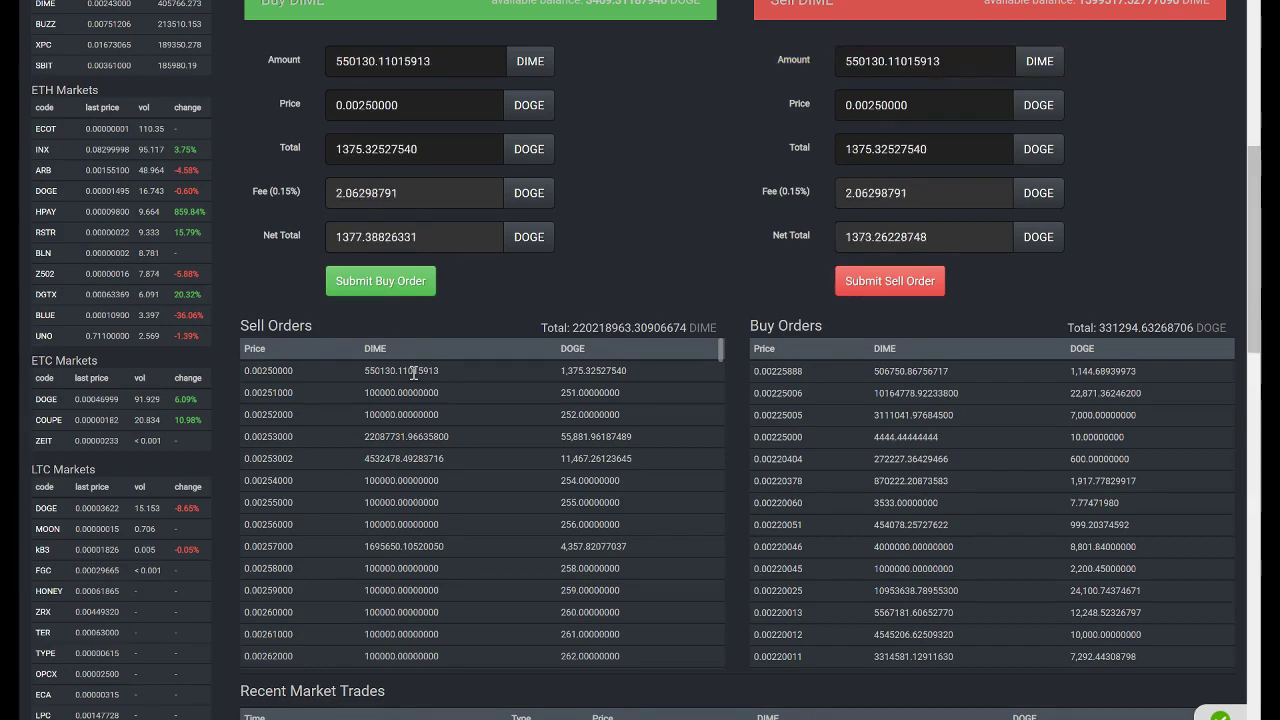
{"action": "left_click", "coordinate": [470, 149]}
{"action": "left_click", "coordinate": [641, 170]}
{"action": "scroll", "coordinate": [641, 166], "scroll_direction": "up", "scroll_amount": 2}
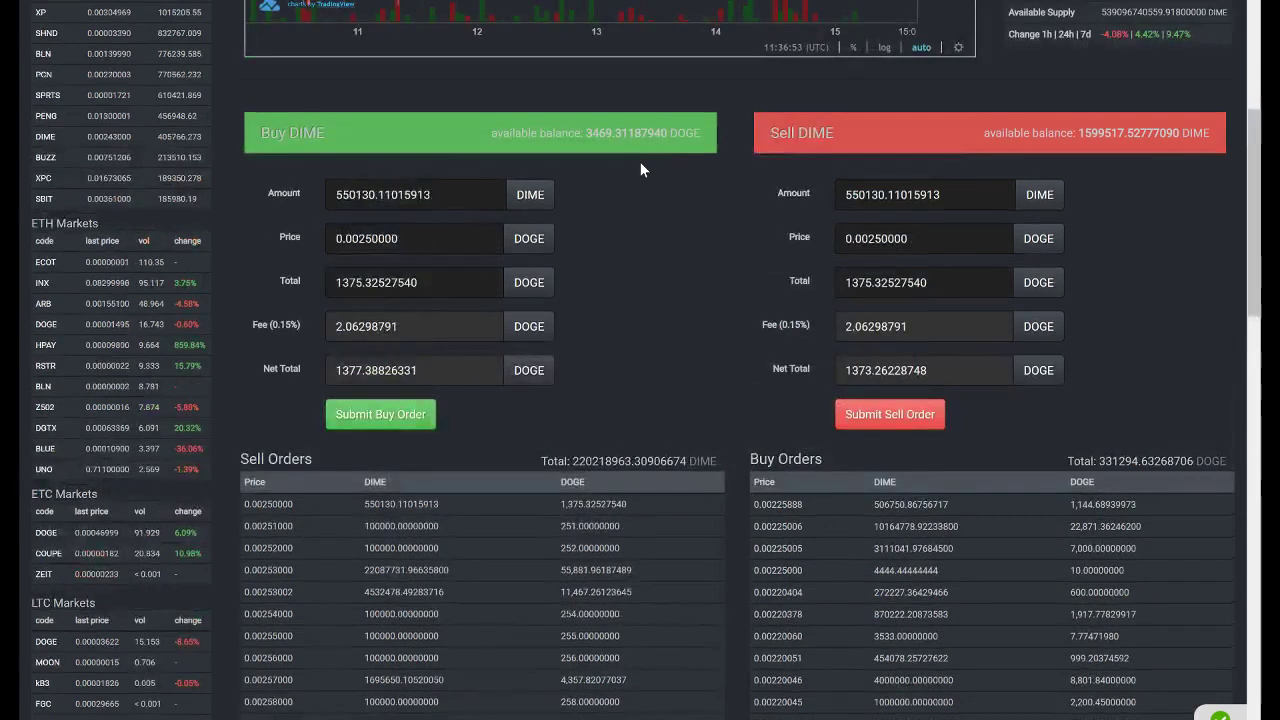
{"action": "double_click", "coordinate": [598, 133]}
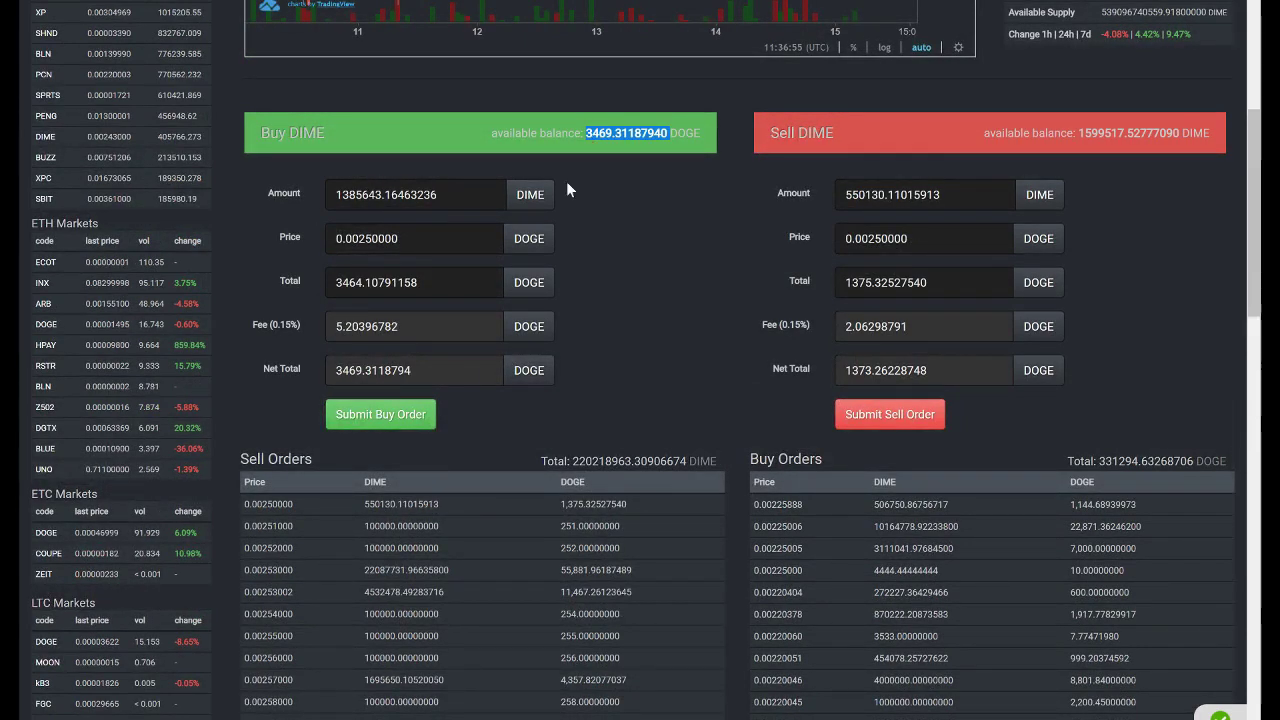
{"action": "left_click", "coordinate": [423, 283]}
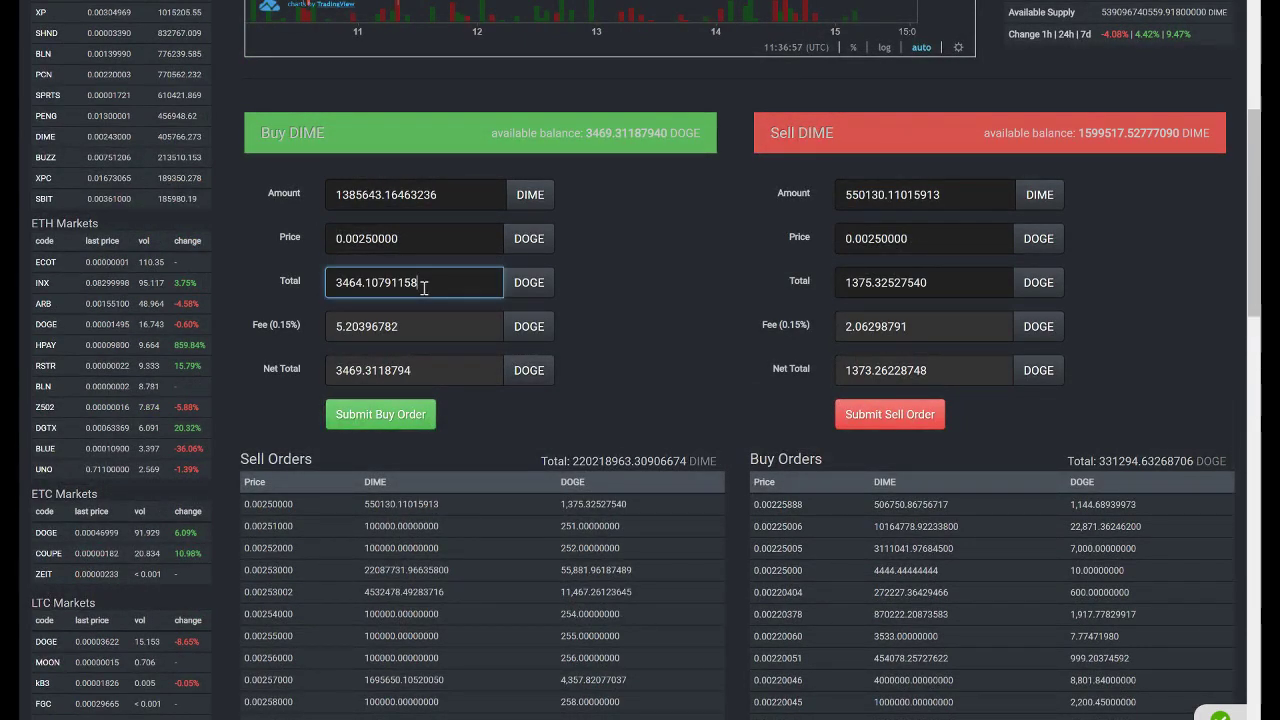
{"action": "left_click", "coordinate": [640, 317]}
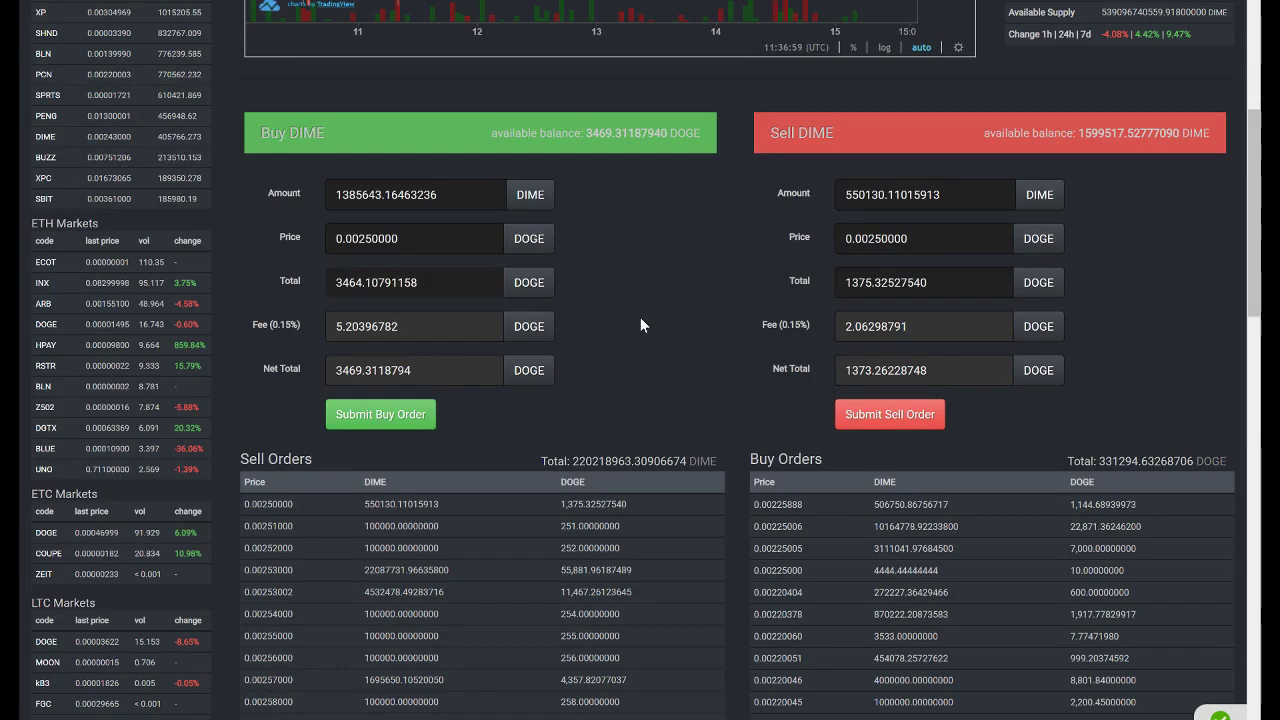
{"action": "left_click", "coordinate": [399, 410]}
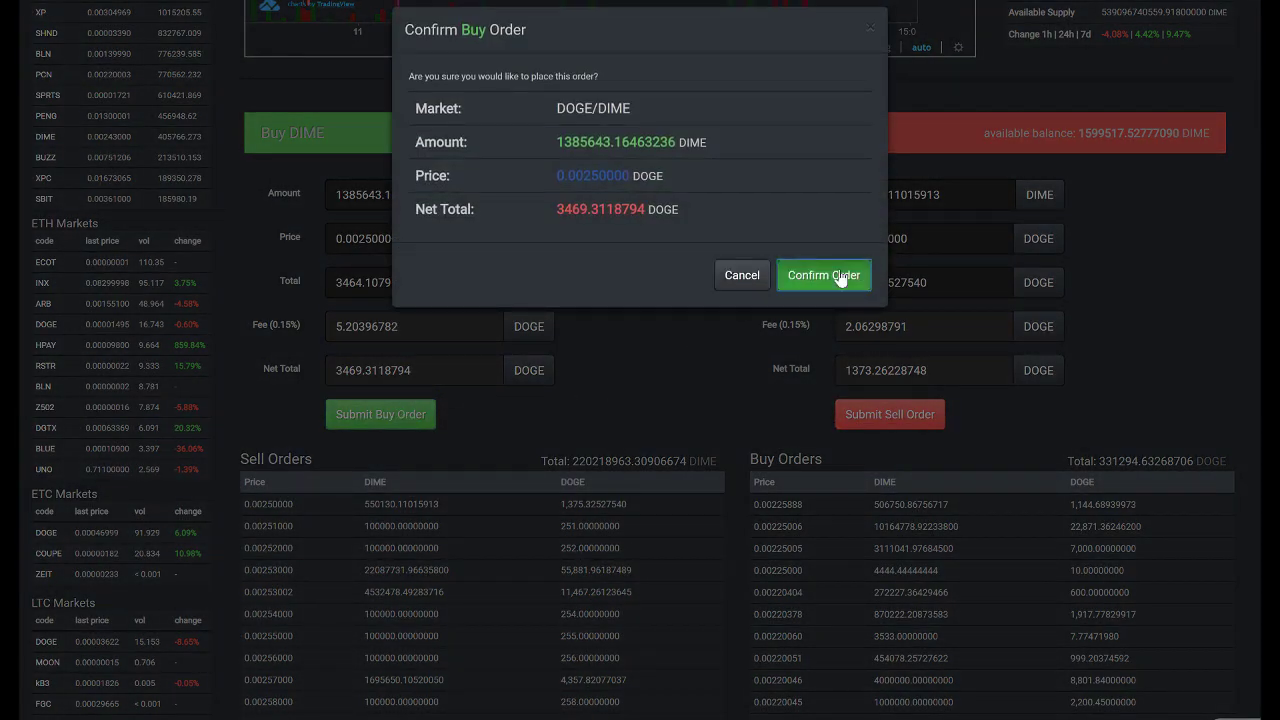
{"action": "left_click", "coordinate": [842, 273]}
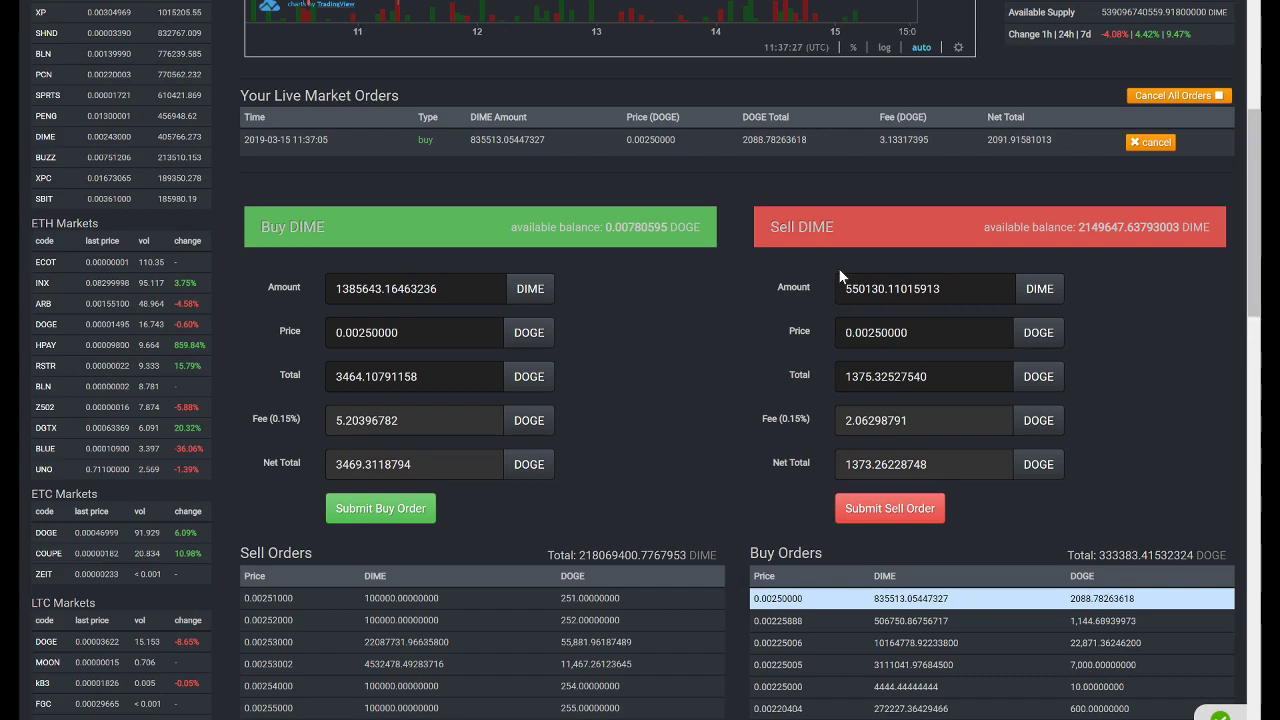
Step: Scroll the DIME/DOGE market page back up to the Dimecoin panel with its CoinMarketCap link
{"action": "scroll", "coordinate": [840, 276], "scroll_direction": "up", "scroll_amount": 3}
{"action": "scroll", "coordinate": [840, 276], "scroll_direction": "up", "scroll_amount": 2}
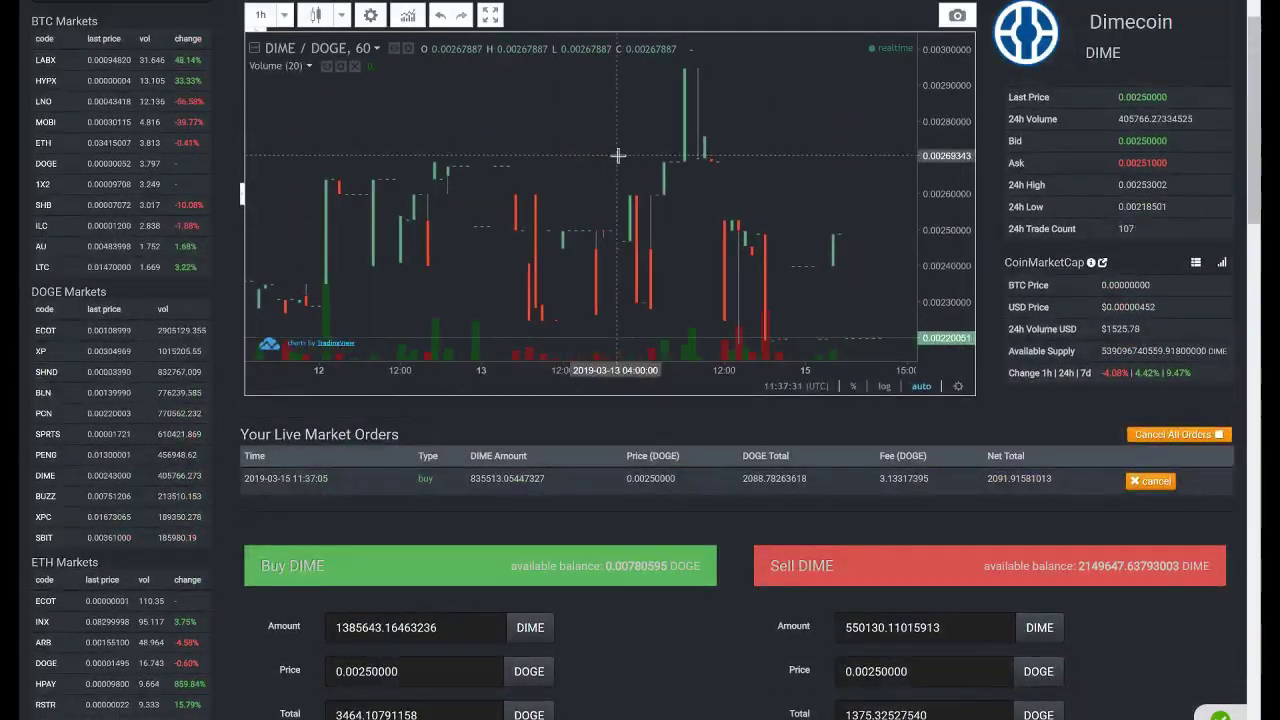
{"action": "scroll", "coordinate": [598, 20], "scroll_direction": "up", "scroll_amount": 1}
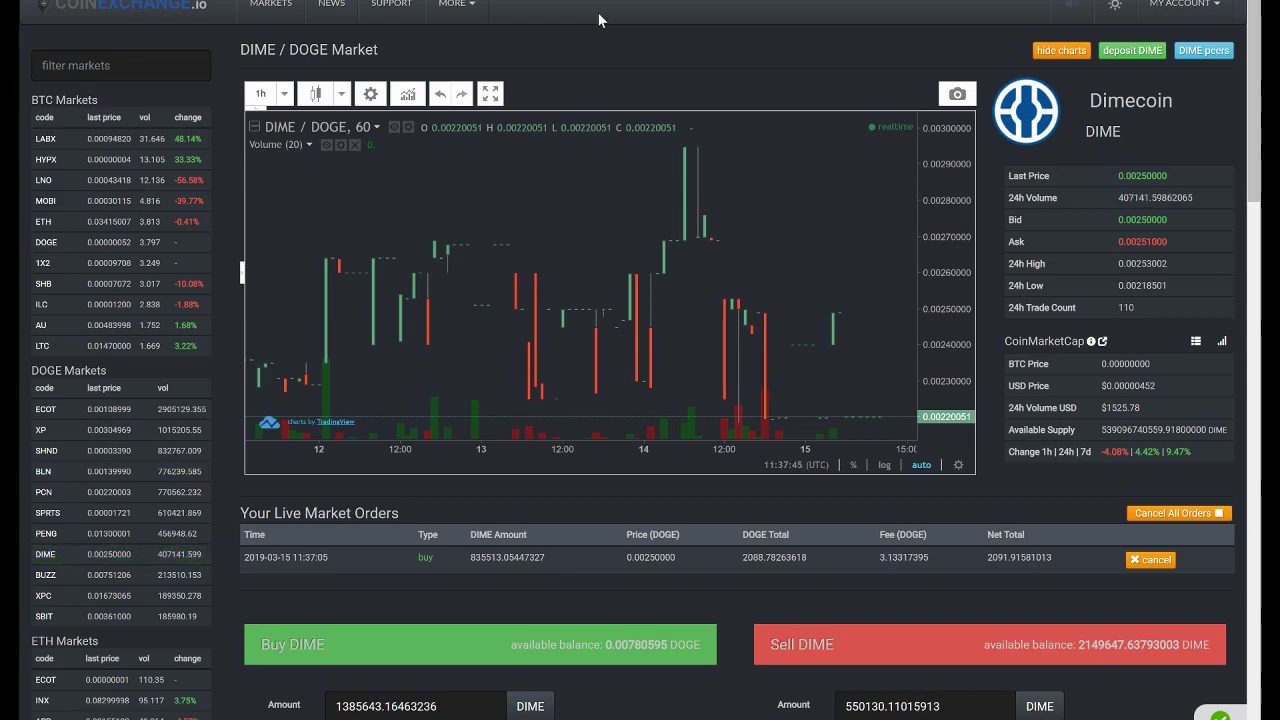
{"action": "scroll", "coordinate": [598, 12], "scroll_direction": "down", "scroll_amount": 3}
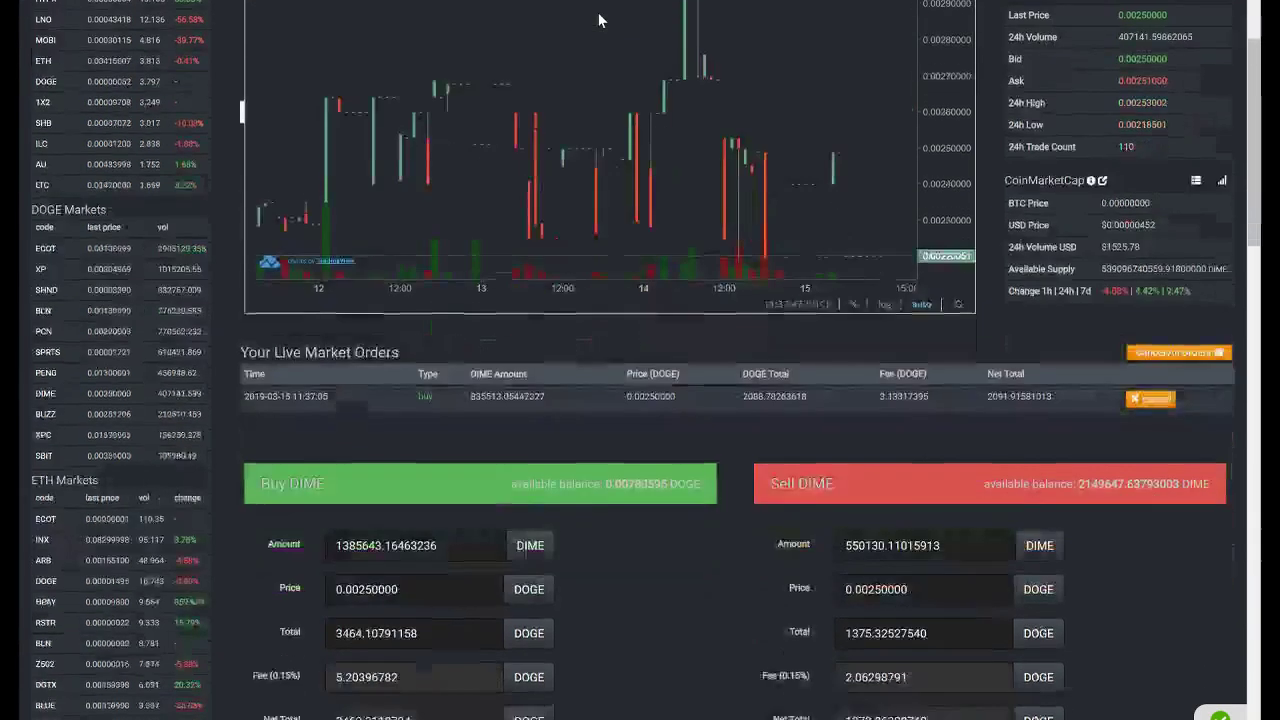
{"action": "scroll", "coordinate": [603, 390], "scroll_direction": "down", "scroll_amount": 1}
{"action": "scroll", "coordinate": [604, 405], "scroll_direction": "up", "scroll_amount": 1}
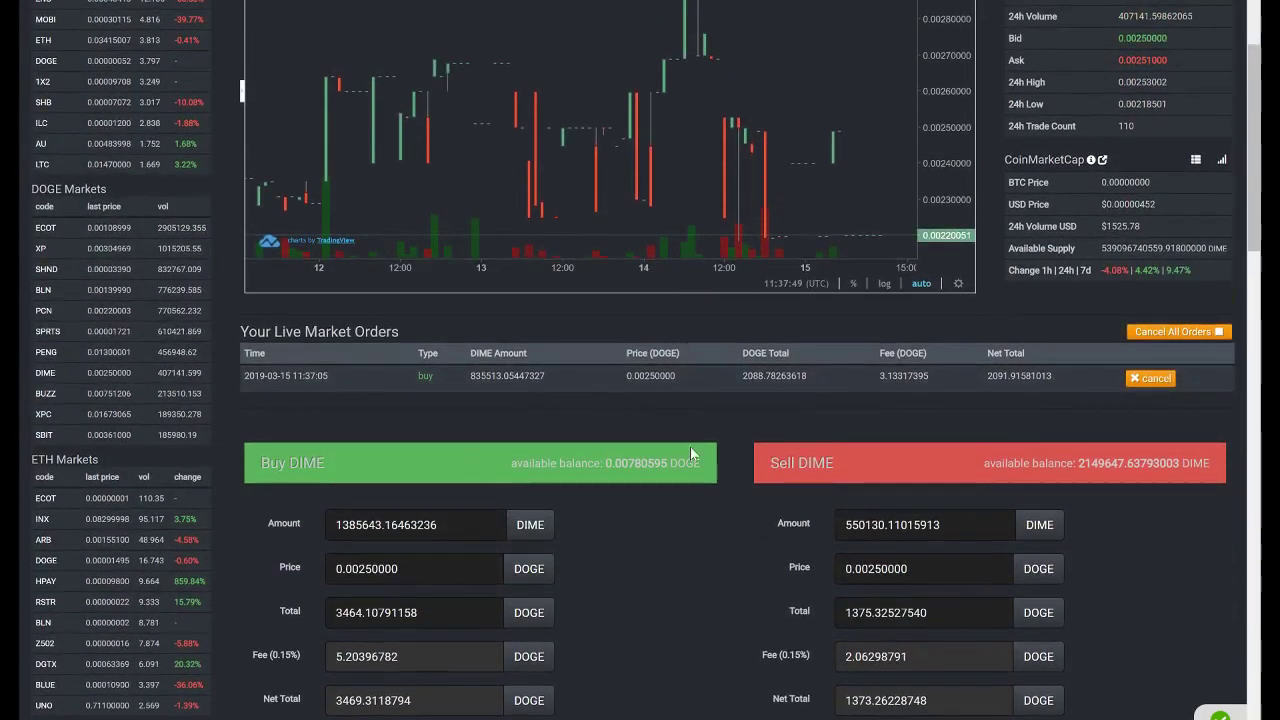
{"action": "scroll", "coordinate": [696, 475], "scroll_direction": "up", "scroll_amount": 1}
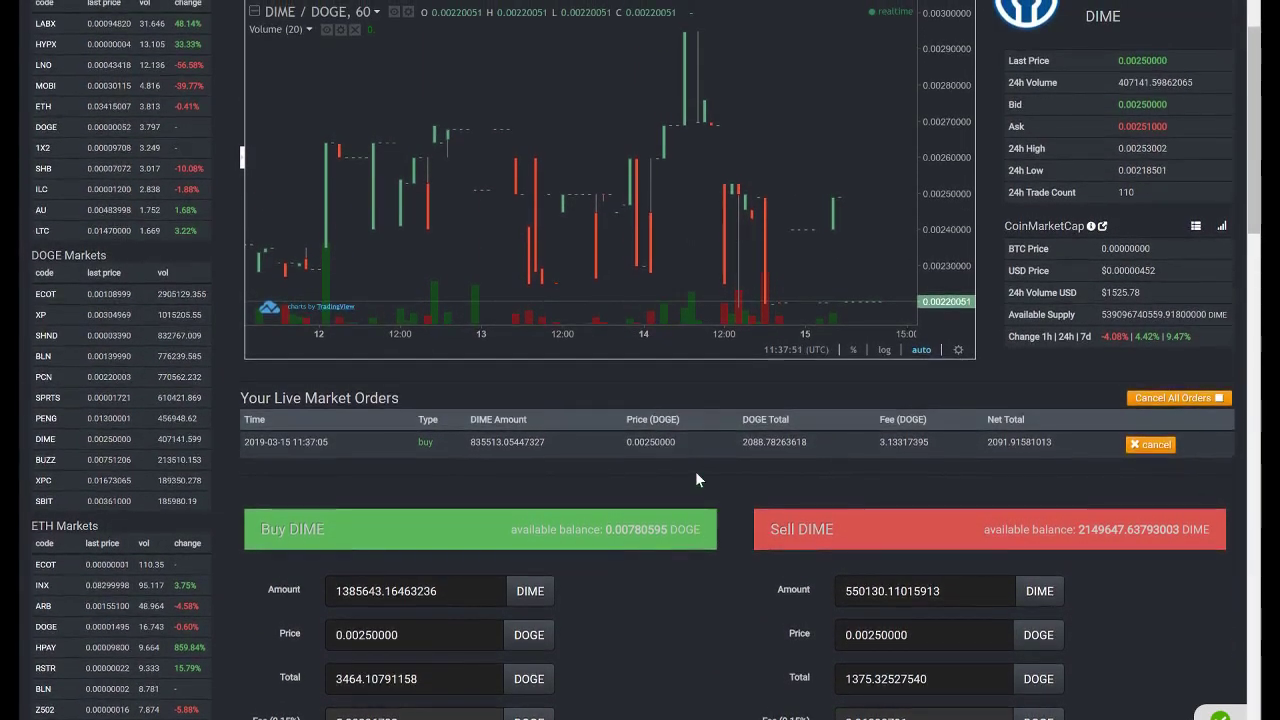
{"action": "scroll", "coordinate": [696, 472], "scroll_direction": "up", "scroll_amount": 2}
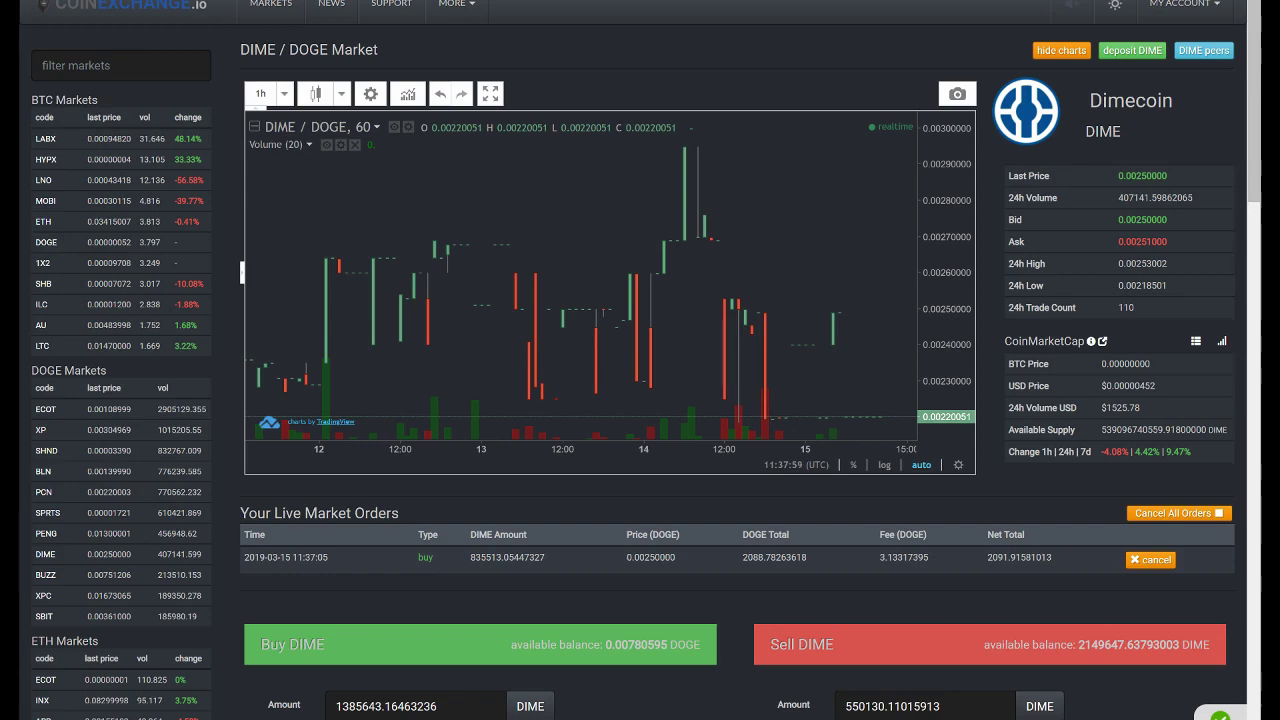
{"action": "scroll", "coordinate": [590, 200], "scroll_direction": "up", "scroll_amount": 1}
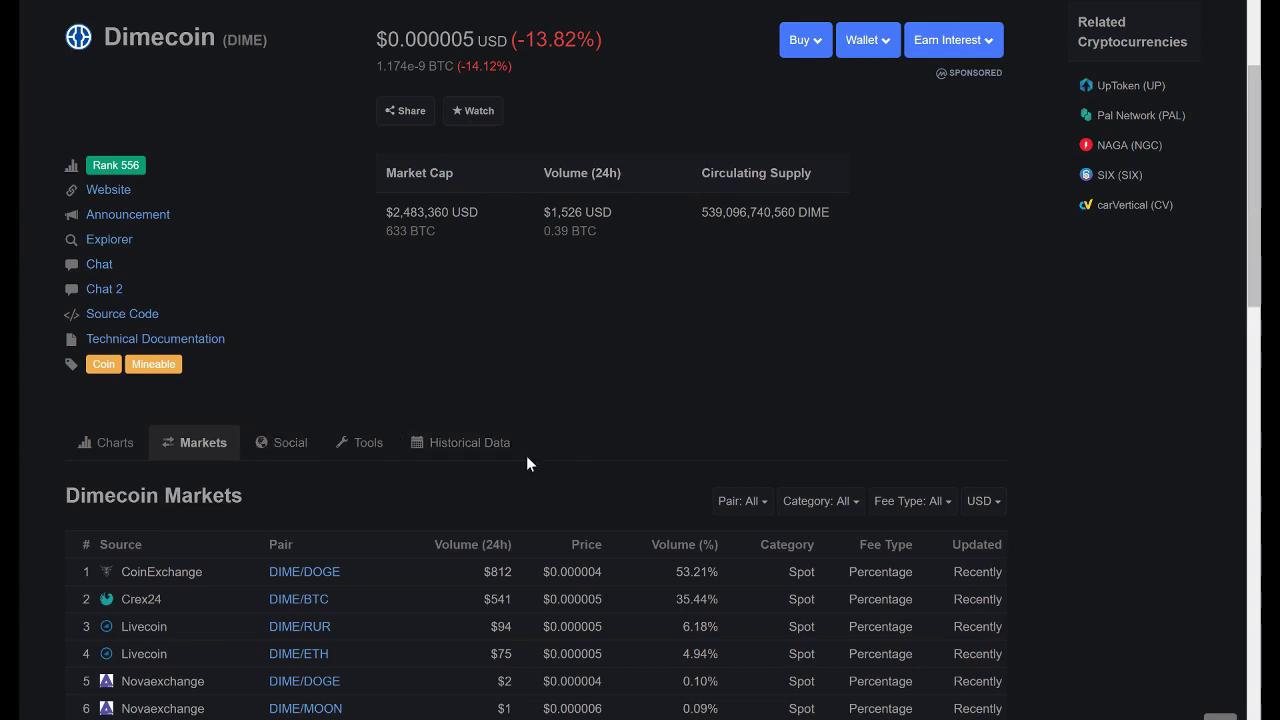
Step: Show Dimecoin's price chart on CoinMarketCap, zoomed to Jan 3 through Jul 21 2018
{"action": "left_click", "coordinate": [104, 455]}
{"action": "scroll", "coordinate": [512, 468], "scroll_direction": "down", "scroll_amount": 1}
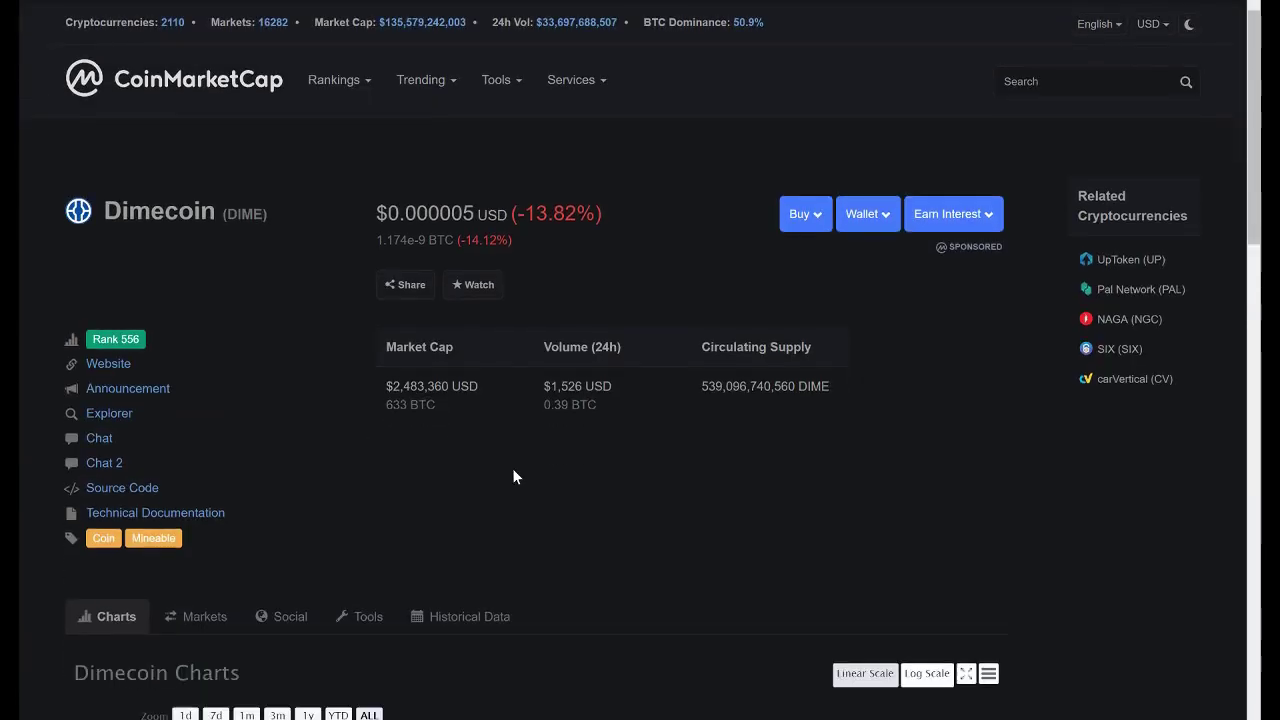
{"action": "scroll", "coordinate": [512, 468], "scroll_direction": "down", "scroll_amount": 3}
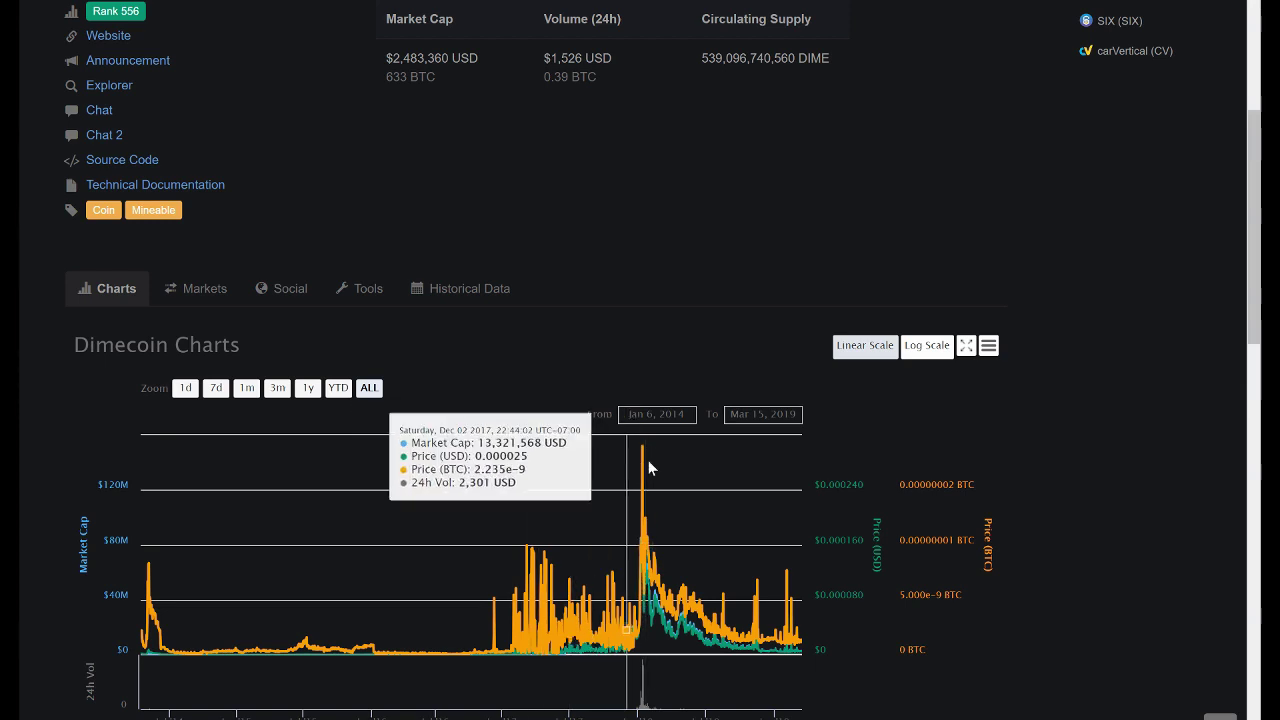
{"action": "left_click_drag", "start_coordinate": [714, 460], "coordinate": [649, 460]}
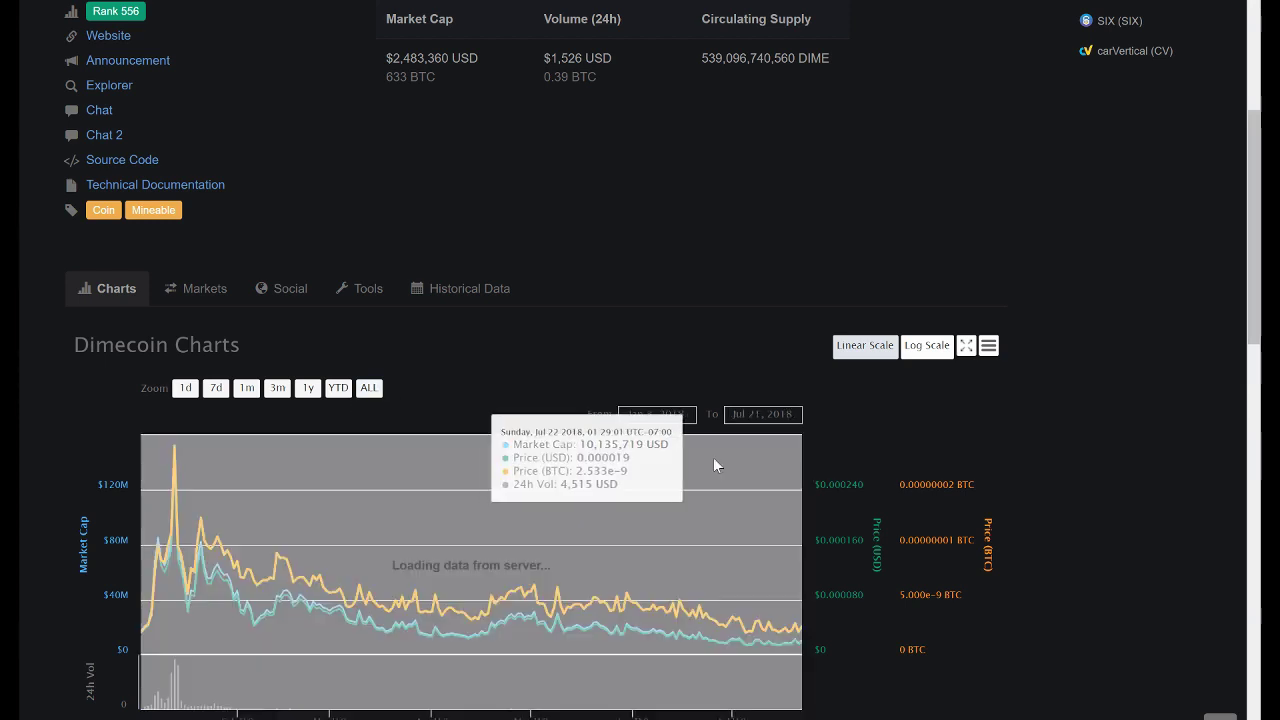